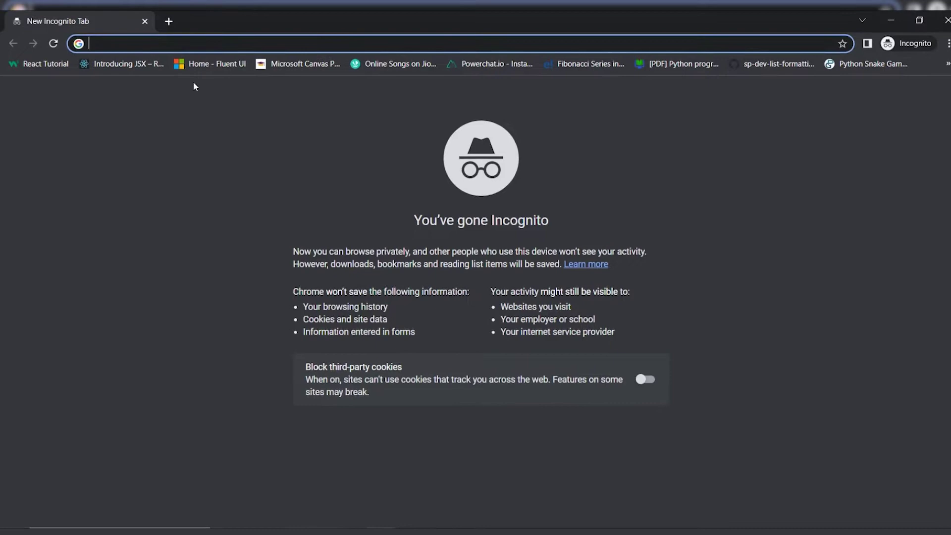
Go to the office.com website.
{"action": "type", "text": "office"}
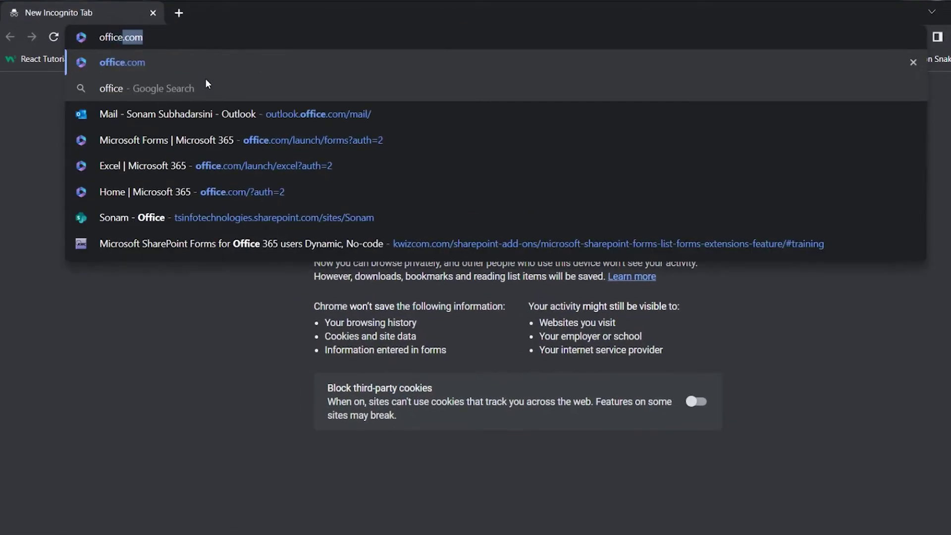
{"action": "type", "text": ".com"}
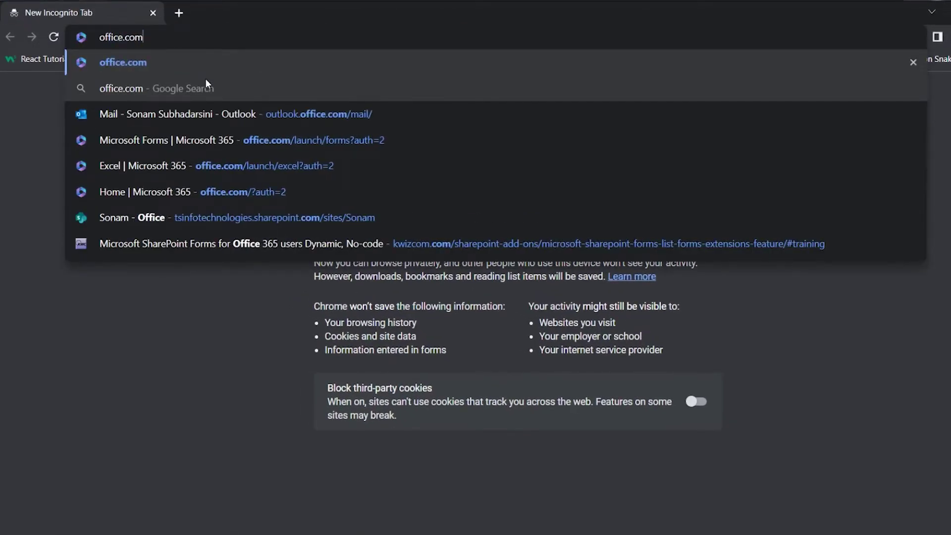
{"action": "key", "text": "Return"}
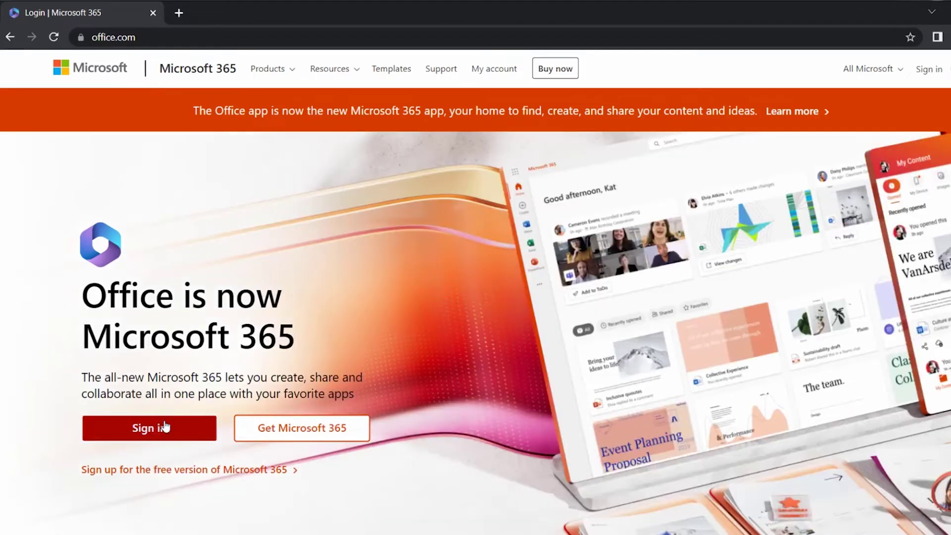
Sign in to Microsoft 365 with the saved account e-mail and choose to stay signed in.
{"action": "left_click", "coordinate": [166, 427]}
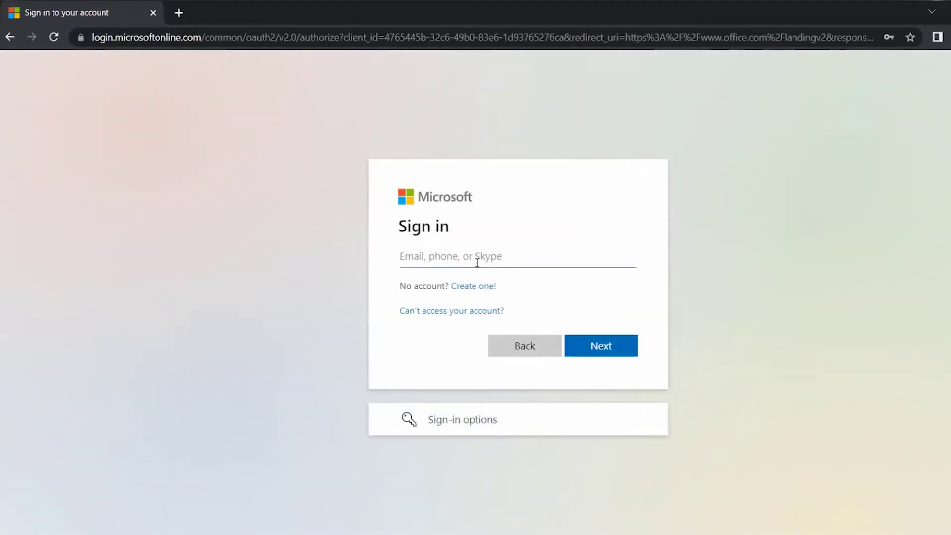
{"action": "left_click", "coordinate": [477, 262]}
{"action": "left_click", "coordinate": [492, 294]}
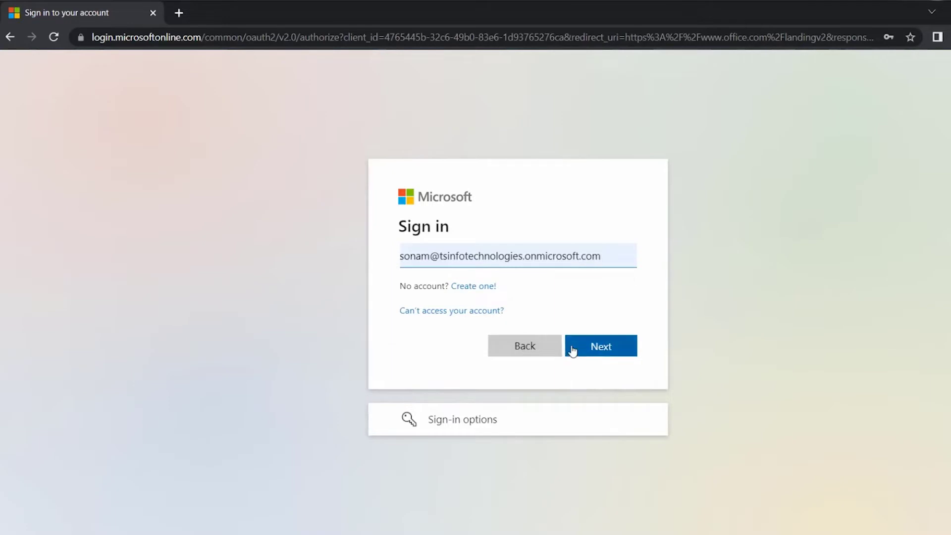
{"action": "left_click", "coordinate": [574, 351]}
{"action": "left_click", "coordinate": [566, 360]}
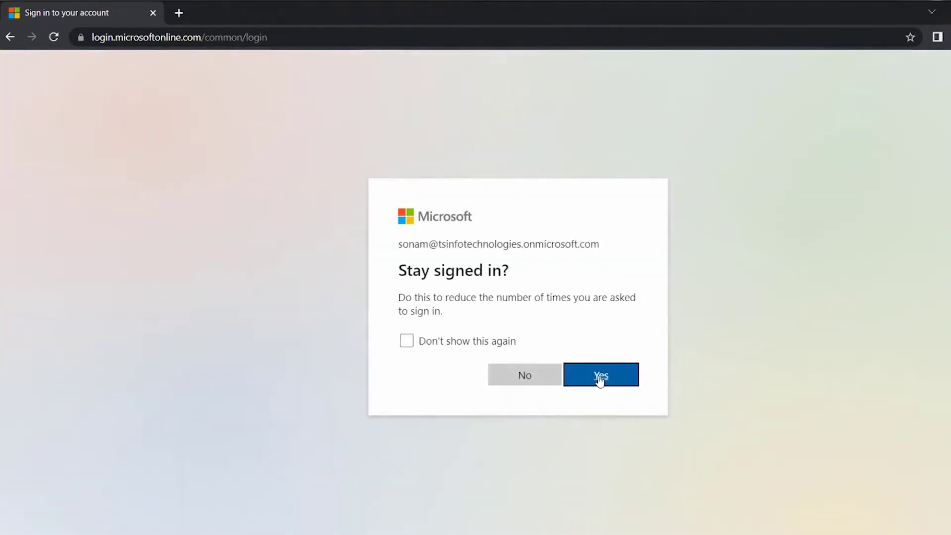
{"action": "left_click", "coordinate": [600, 378]}
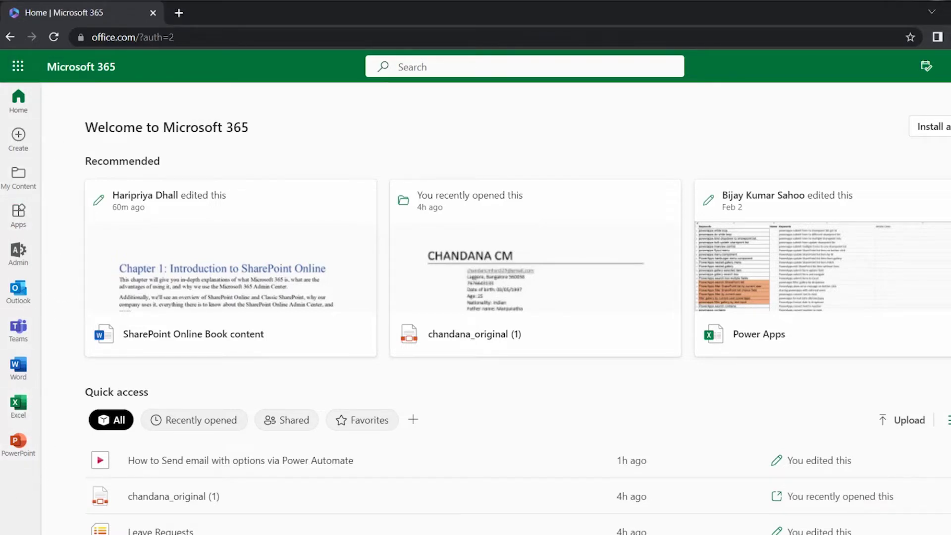
Launch Power Automate in a new browser tab from the Microsoft 365 apps.
{"action": "left_click", "coordinate": [18, 66]}
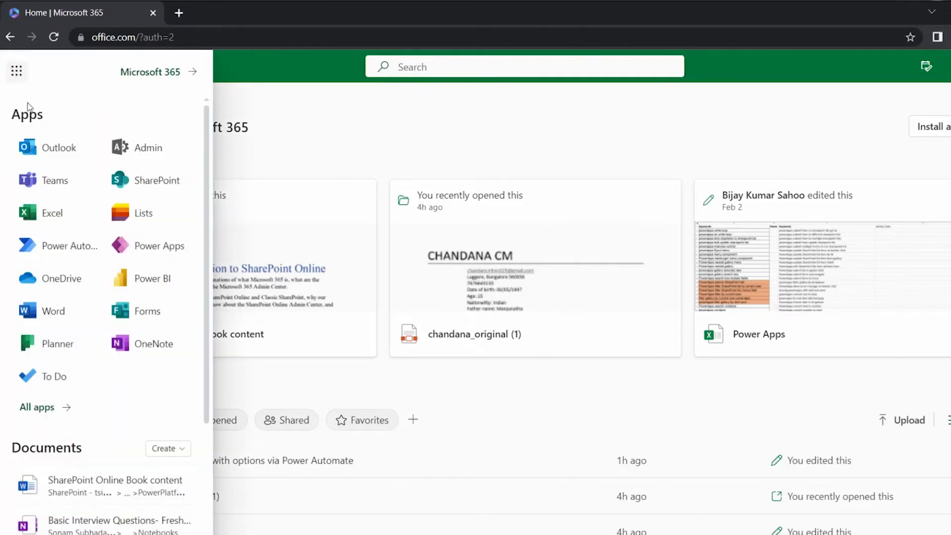
{"action": "left_click", "coordinate": [94, 245]}
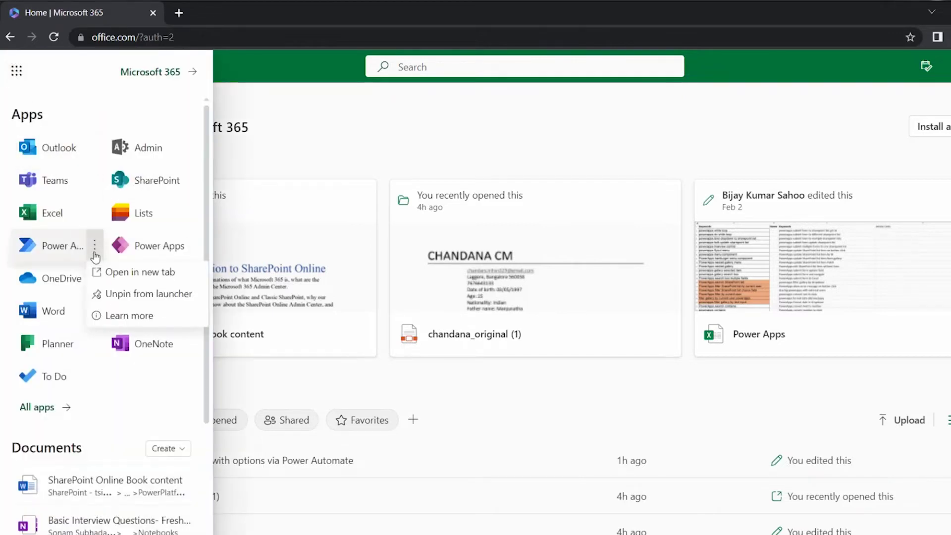
{"action": "left_click", "coordinate": [98, 272]}
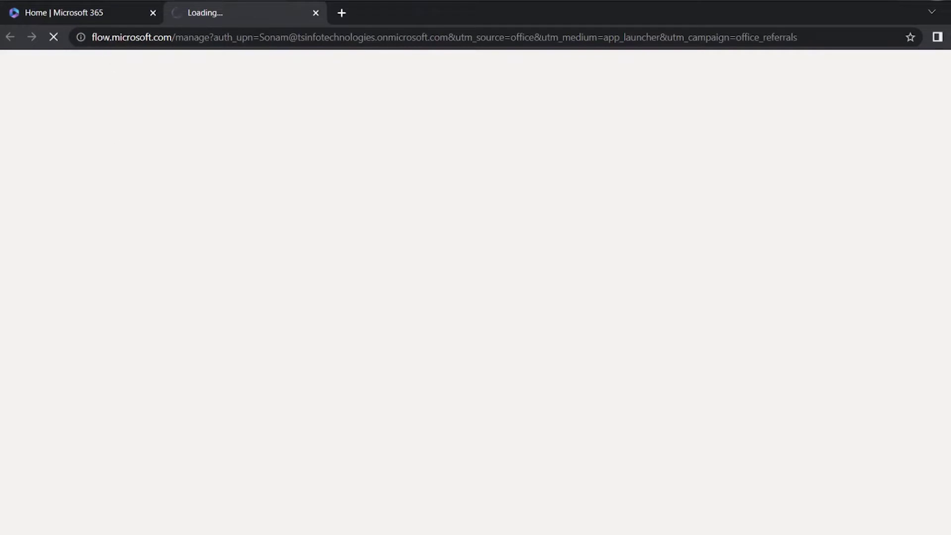
Return to the Microsoft 365 home page and launch Outlook in a new browser tab.
{"action": "left_click", "coordinate": [99, 11]}
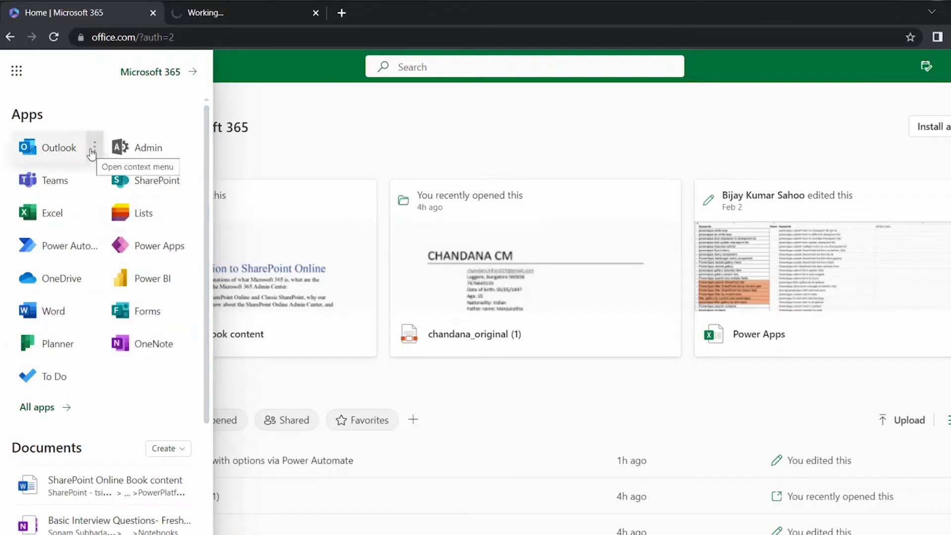
{"action": "left_click", "coordinate": [95, 147]}
{"action": "left_click", "coordinate": [140, 174]}
Go back to the Microsoft 365 home page and look through the full list of available apps.
{"action": "left_click", "coordinate": [75, 12]}
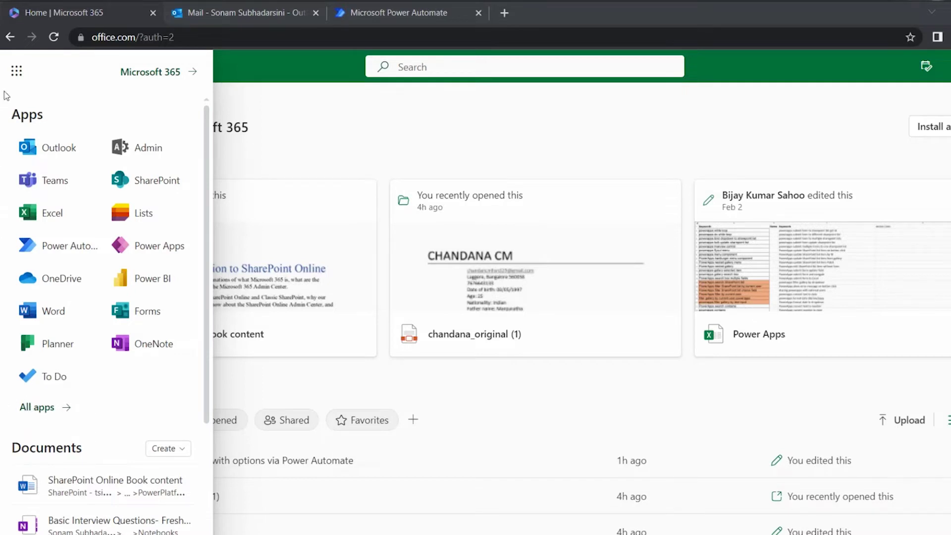
{"action": "left_click", "coordinate": [46, 409]}
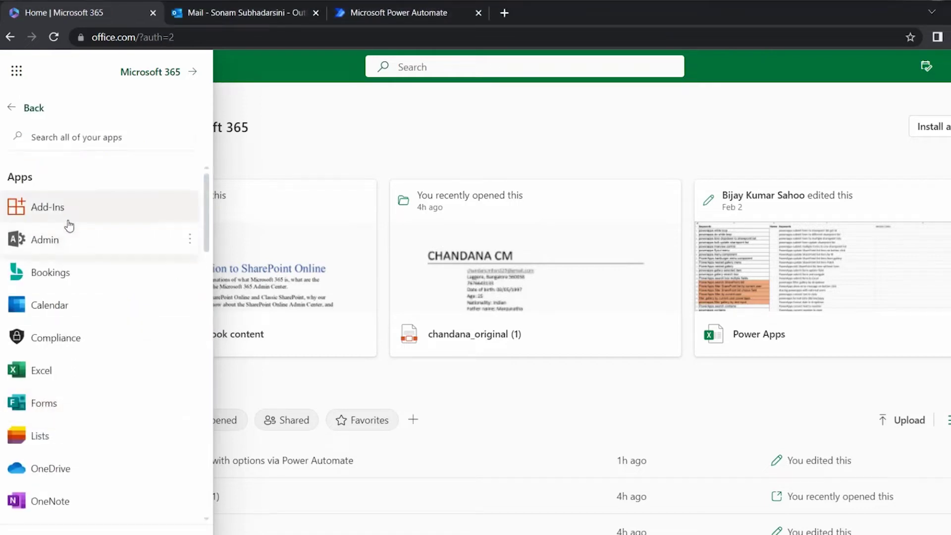
{"action": "scroll", "coordinate": [42, 334], "scroll_direction": "down", "scroll_amount": 15}
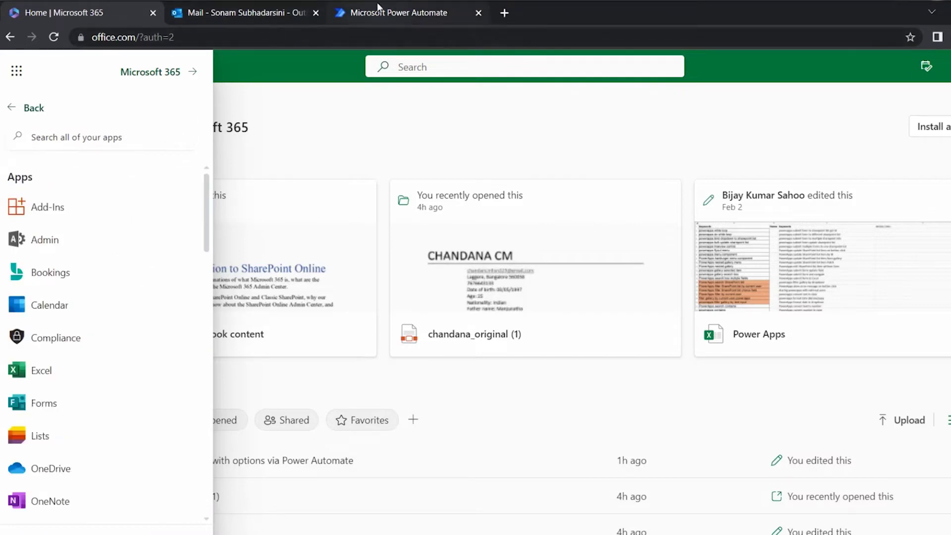
Switch to Power Automate and decline the connection reauthentication request for now.
{"action": "left_click", "coordinate": [377, 3]}
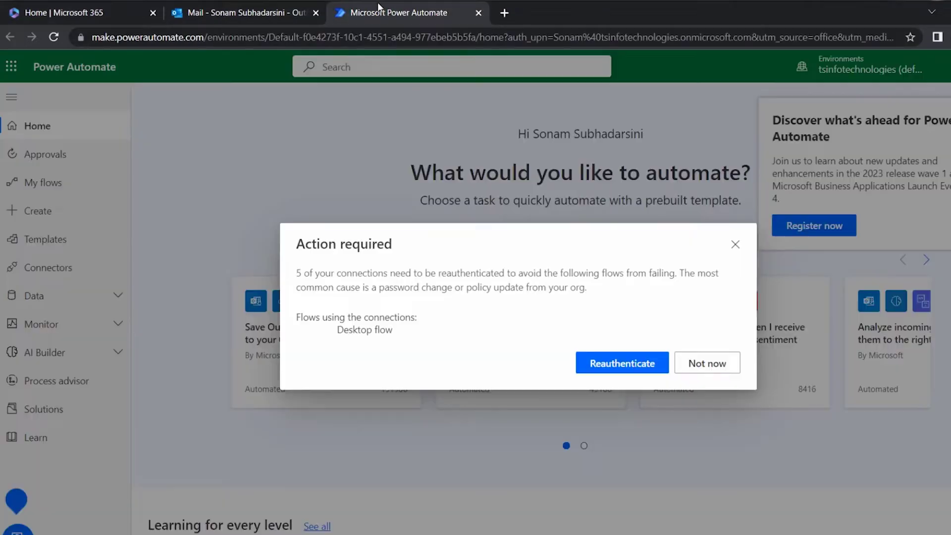
{"action": "left_click", "coordinate": [704, 363]}
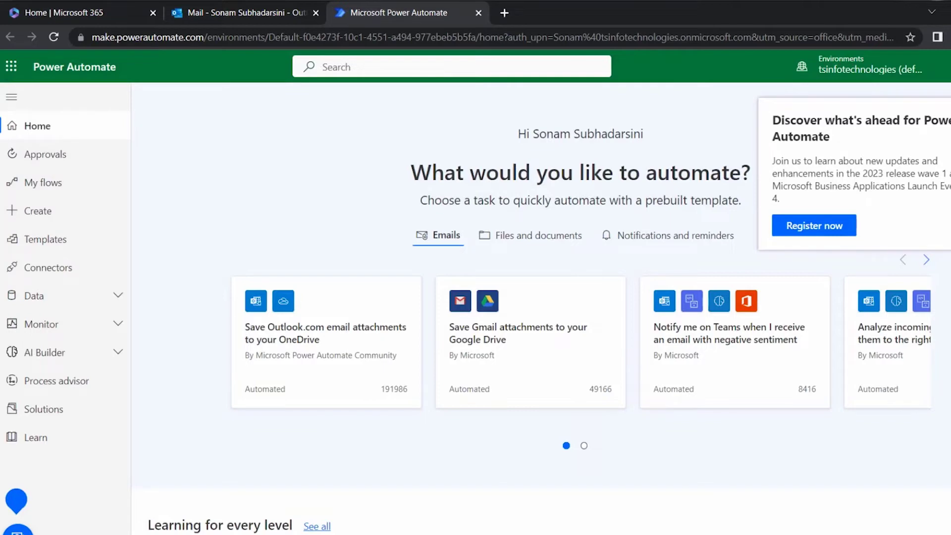
Start an instant cloud flow from blank and name it "Format the email approval via flow".
{"action": "left_click", "coordinate": [51, 213]}
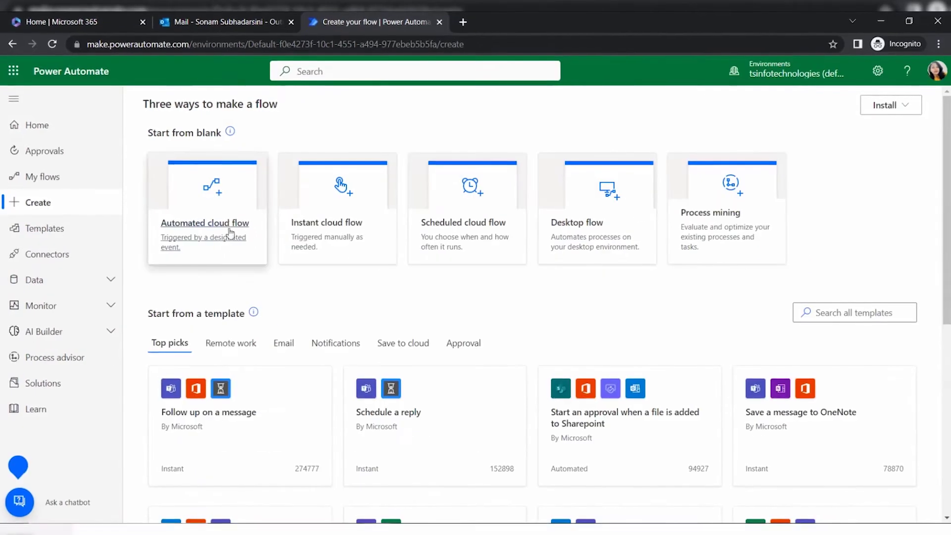
{"action": "left_click", "coordinate": [360, 223]}
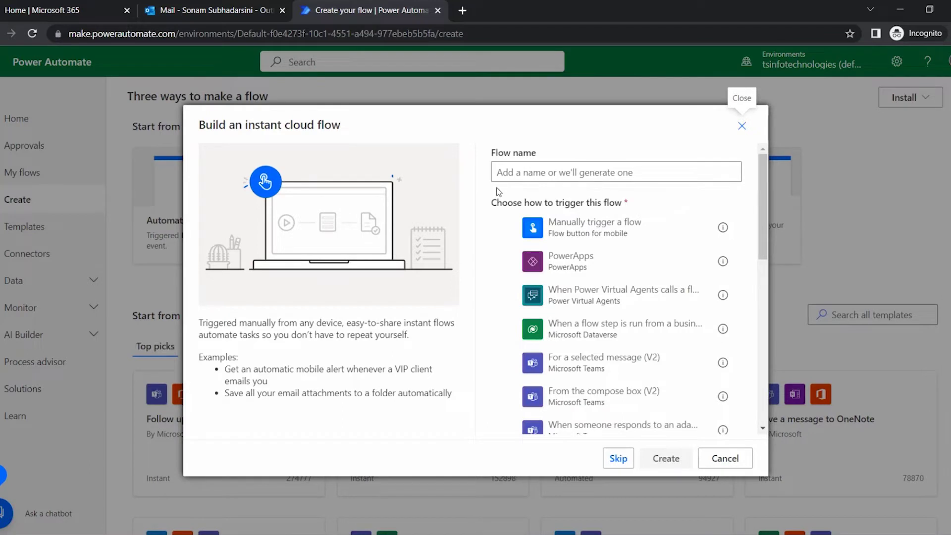
{"action": "left_click", "coordinate": [530, 173]}
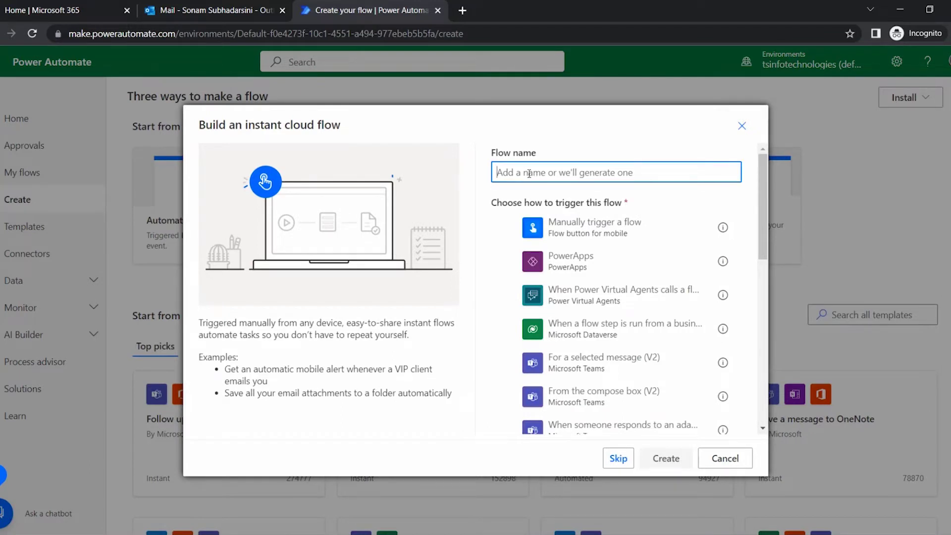
{"action": "type", "text": "Format"}
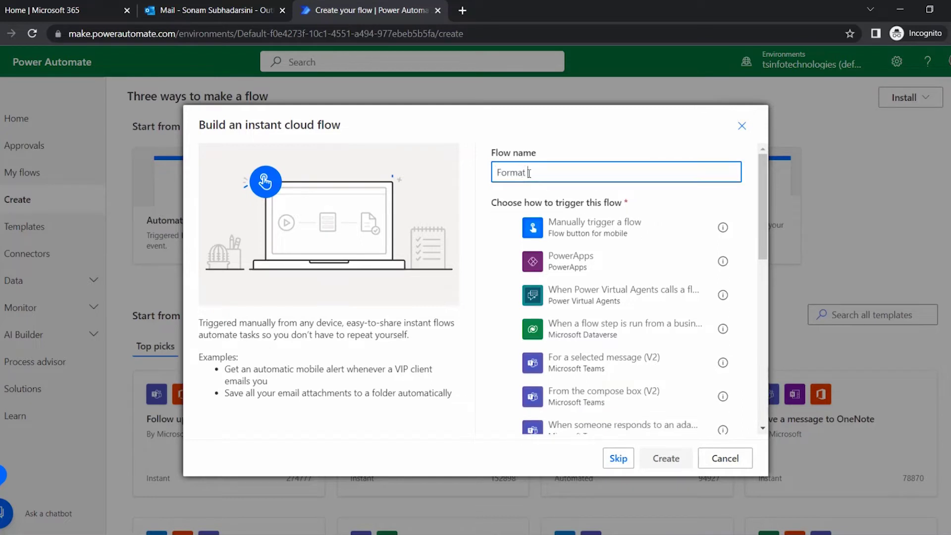
{"action": "type", "text": " the email approval vi"}
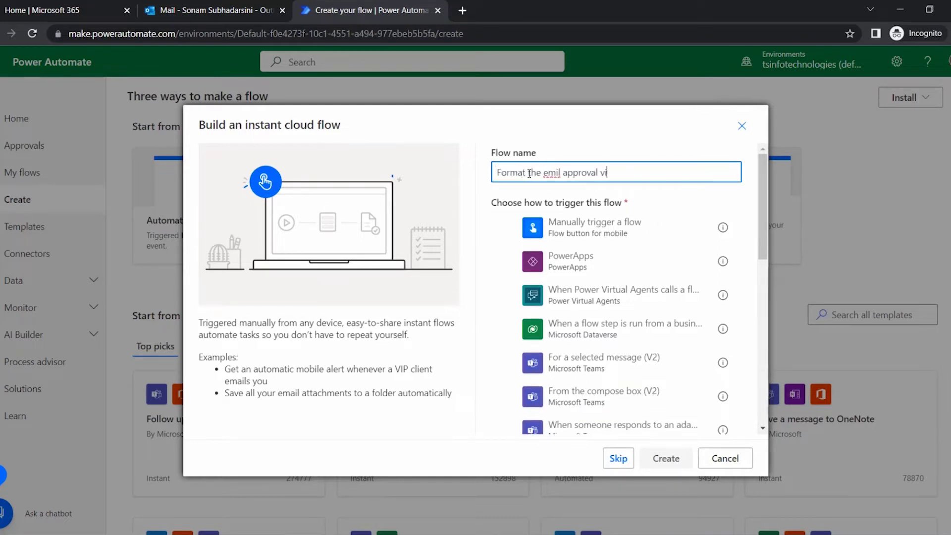
{"action": "type", "text": "a flow"}
{"action": "left_click", "coordinate": [554, 173]}
{"action": "type", "text": "a"}
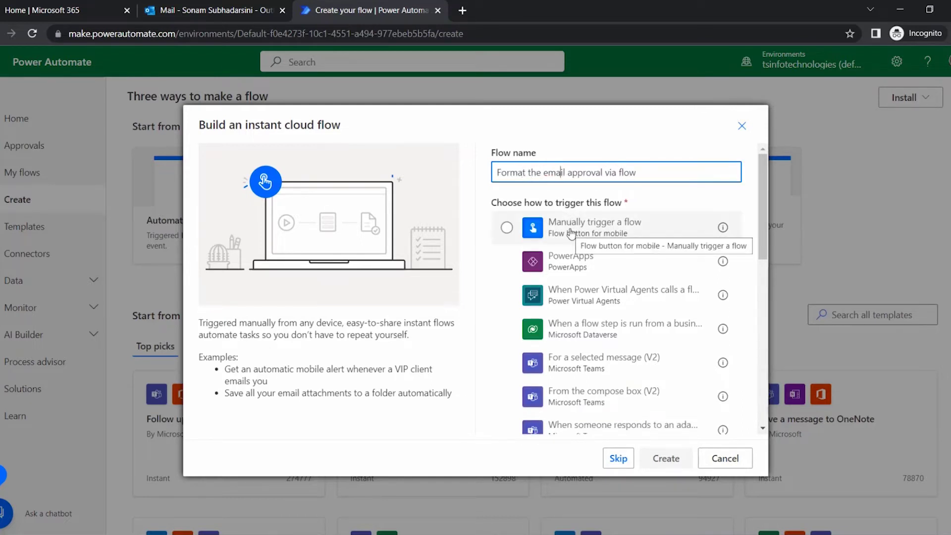
Choose "Manually trigger a flow" as the trigger and create the flow.
{"action": "left_click", "coordinate": [571, 233]}
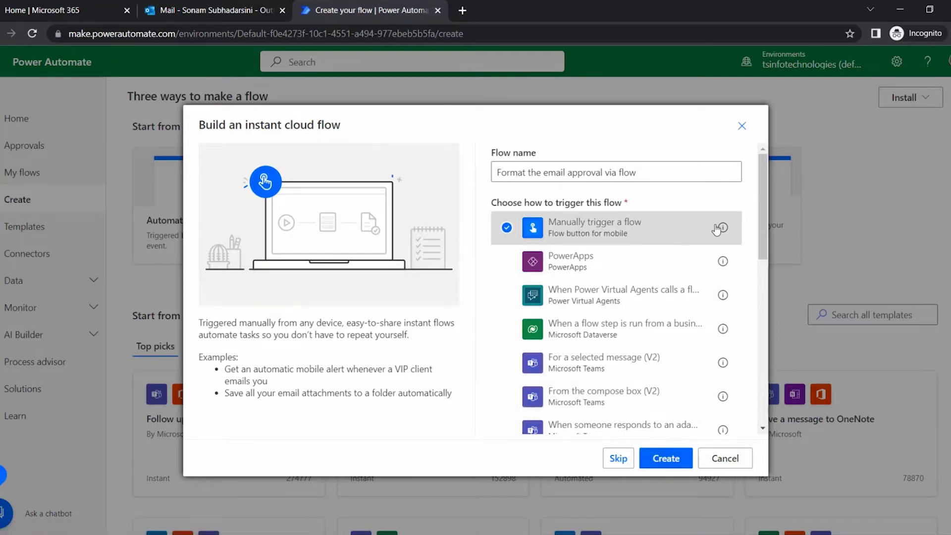
{"action": "mouse_move", "coordinate": [722, 229]}
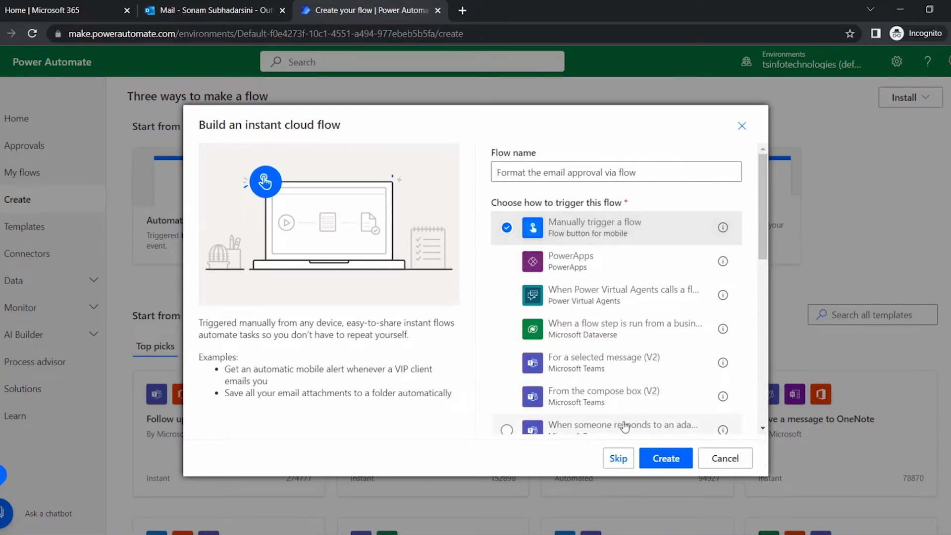
{"action": "left_click", "coordinate": [643, 458]}
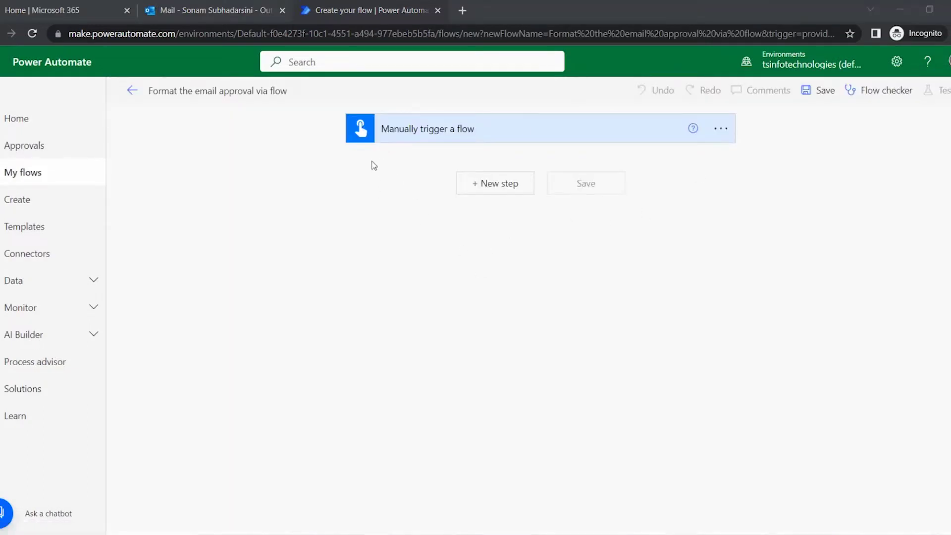
Add a "Start and wait for an approval" action with approval type "Approve/Reject - First to respond".
{"action": "left_click", "coordinate": [510, 189]}
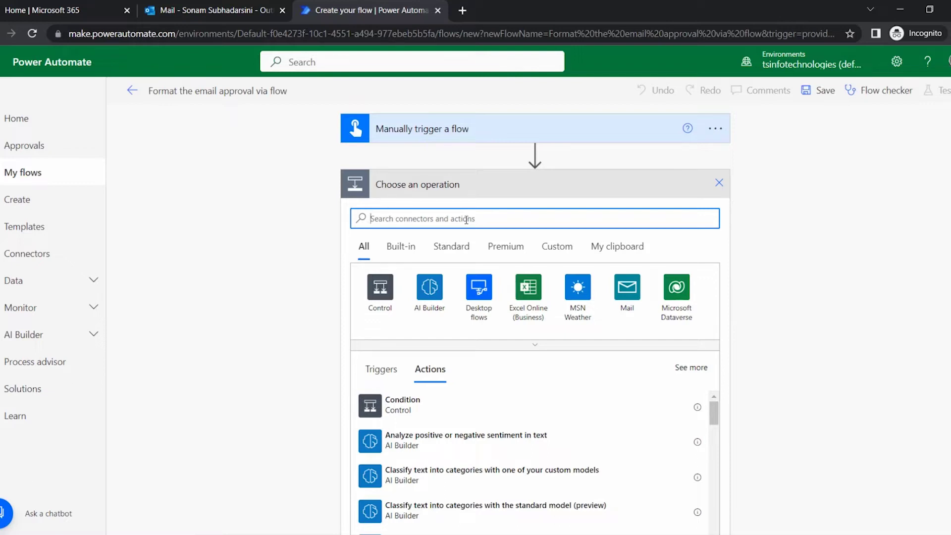
{"action": "type", "text": "sat"}
{"action": "key", "text": "BackSpace"}
{"action": "key", "text": "BackSpace"}
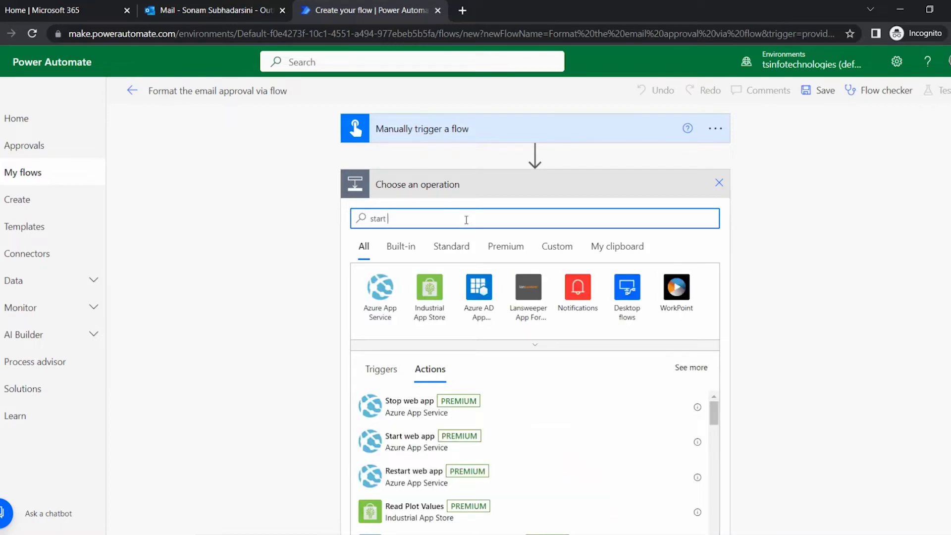
{"action": "type", "text": "tart and wait"}
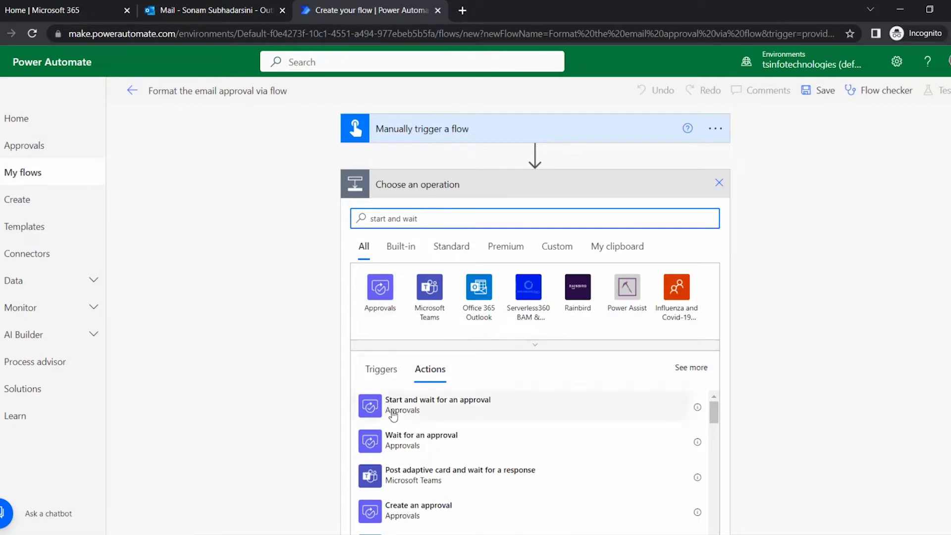
{"action": "left_click", "coordinate": [431, 408]}
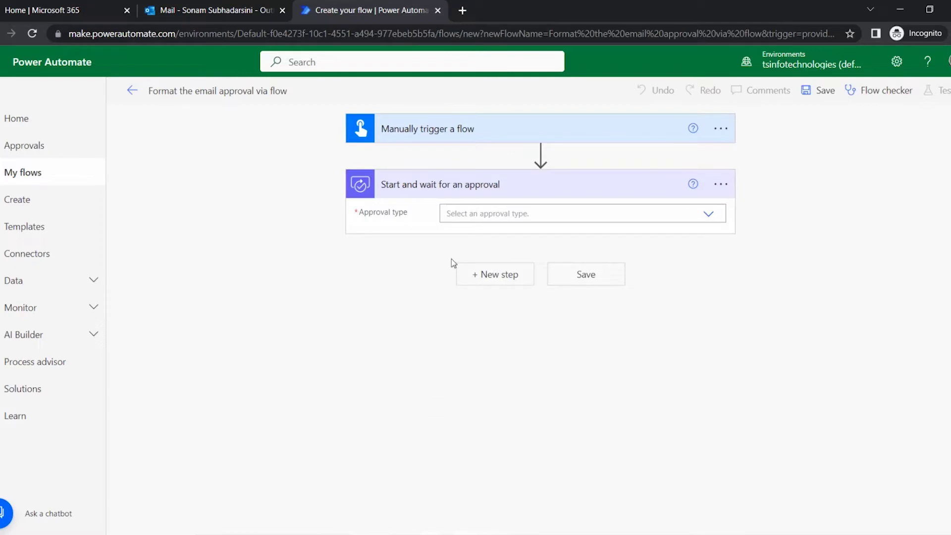
{"action": "left_click", "coordinate": [474, 212]}
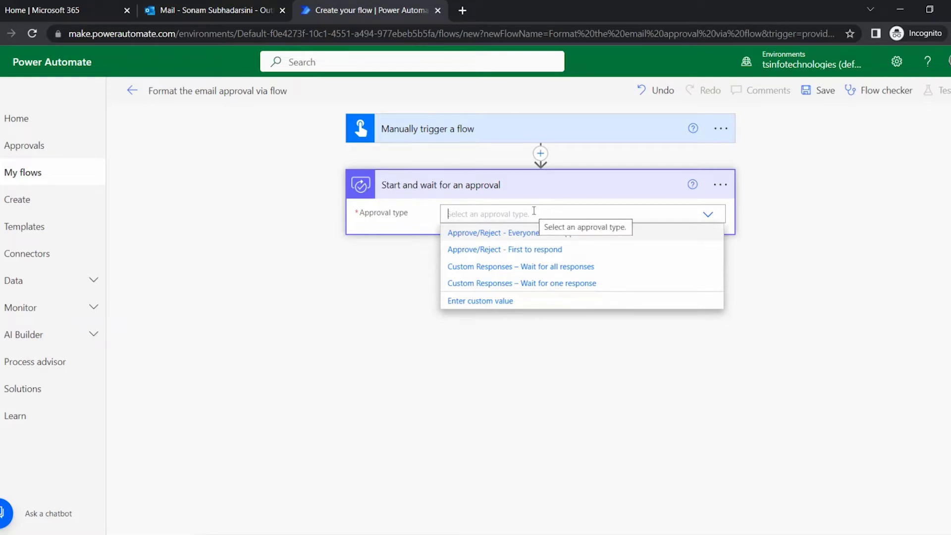
{"action": "left_click", "coordinate": [523, 254]}
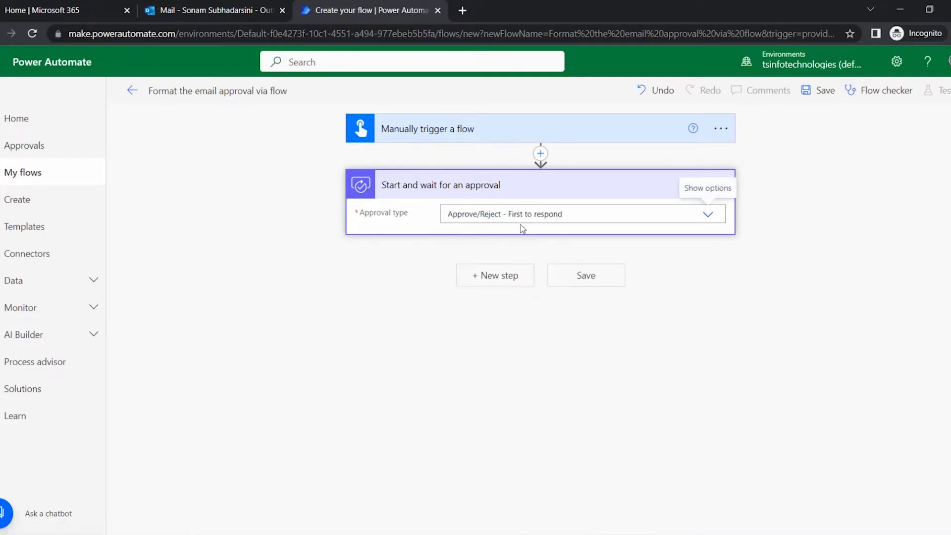
Dismiss the "Format data by examples" tip and place the cursor in the approval's Title field.
{"action": "left_click", "coordinate": [498, 238]}
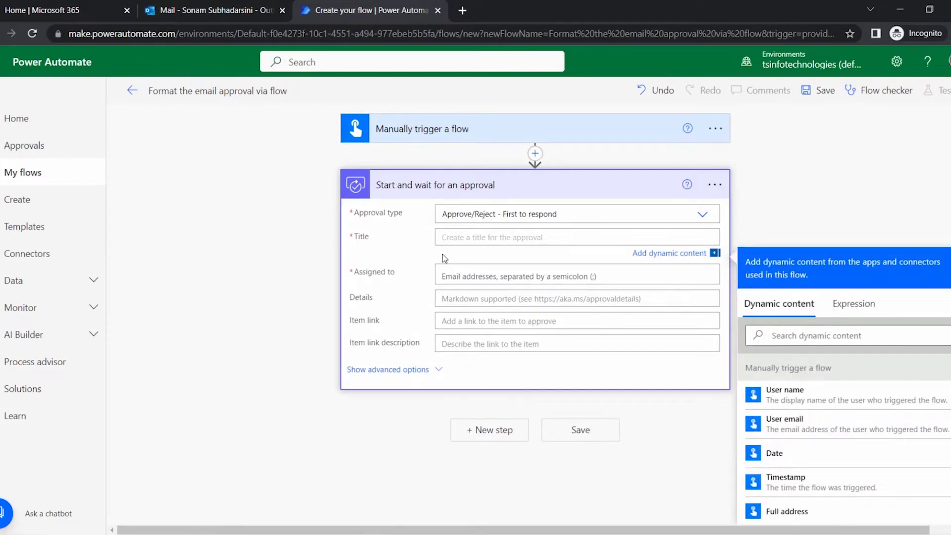
{"action": "left_click", "coordinate": [444, 274]}
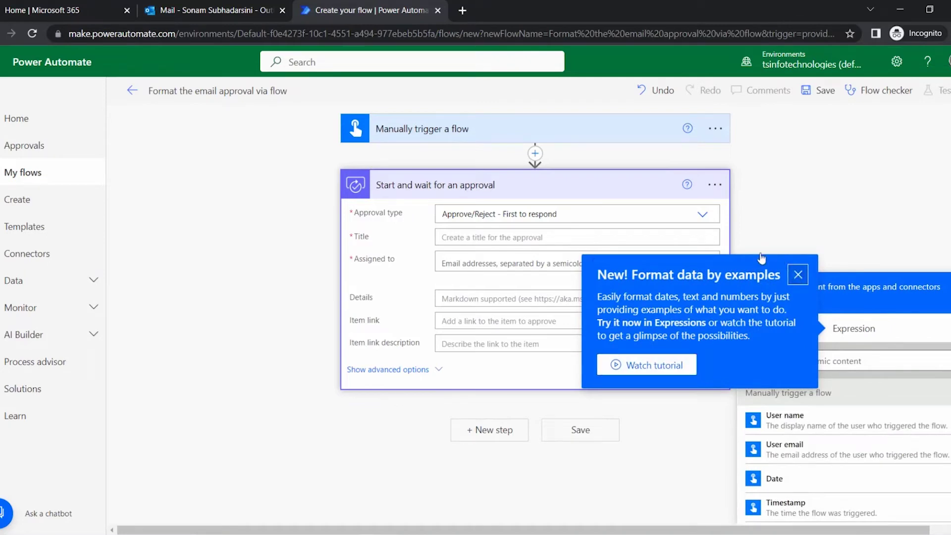
{"action": "left_click", "coordinate": [798, 272]}
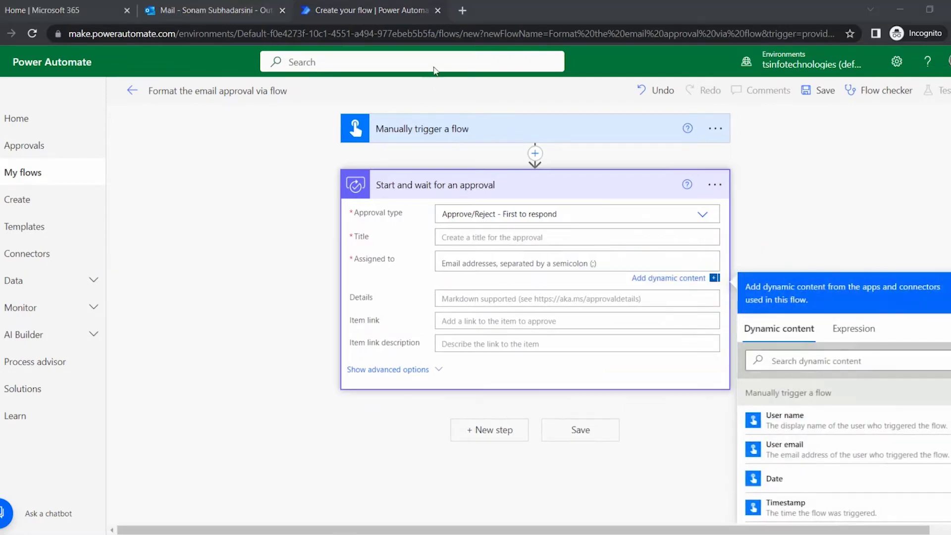
{"action": "left_click", "coordinate": [479, 239]}
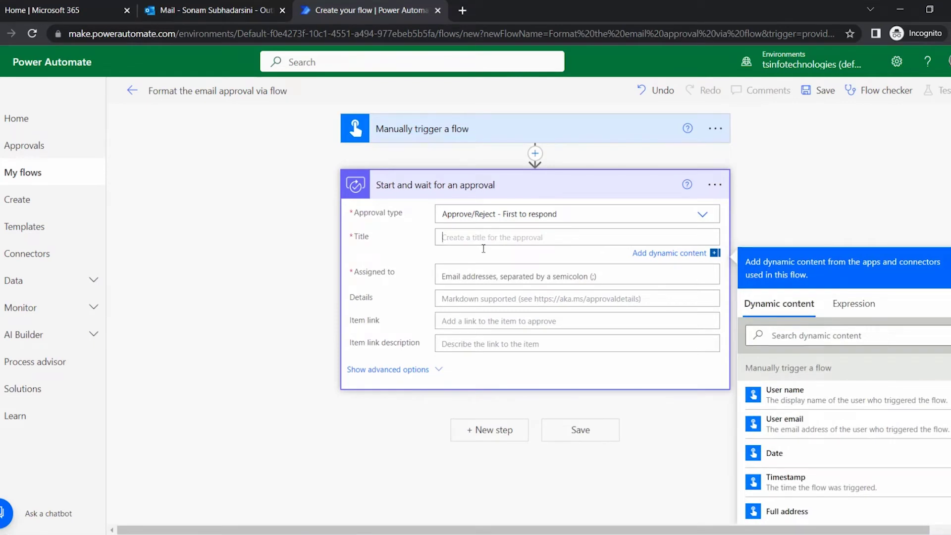
{"action": "type", "text": "Approval request"}
{"action": "key", "text": "BackSpace"}
{"action": "key", "text": "BackSpace"}
{"action": "key", "text": "BackSpace"}
{"action": "key", "text": "BackSpace"}
{"action": "key", "text": "BackSpace"}
{"action": "key", "text": "BackSpace"}
{"action": "key", "text": "BackSpace"}
{"action": "key", "text": "BackSpace"}
{"action": "key", "text": "BackSpace"}
{"action": "key", "text": "BackSpace"}
{"action": "key", "text": "BackSpace"}
{"action": "key", "text": "BackSpace"}
{"action": "key", "text": "BackSpace"}
{"action": "key", "text": "BackSpace"}
{"action": "key", "text": "BackSpace"}
{"action": "key", "text": "BackSpace"}
Set the approval's title to "Review and give approval".
{"action": "type", "text": "R"}
{"action": "type", "text": "eview the approva"}
{"action": "key", "text": "BackSpace"}
{"action": "key", "text": "BackSpace"}
{"action": "key", "text": "BackSpace"}
{"action": "key", "text": "BackSpace"}
{"action": "key", "text": "BackSpace"}
{"action": "key", "text": "BackSpace"}
{"action": "key", "text": "BackSpace"}
{"action": "key", "text": "BackSpace"}
{"action": "key", "text": "BackSpace"}
{"action": "key", "text": "BackSpace"}
{"action": "key", "text": "BackSpace"}
{"action": "key", "text": "BackSpace"}
{"action": "type", "text": "and give approval"}
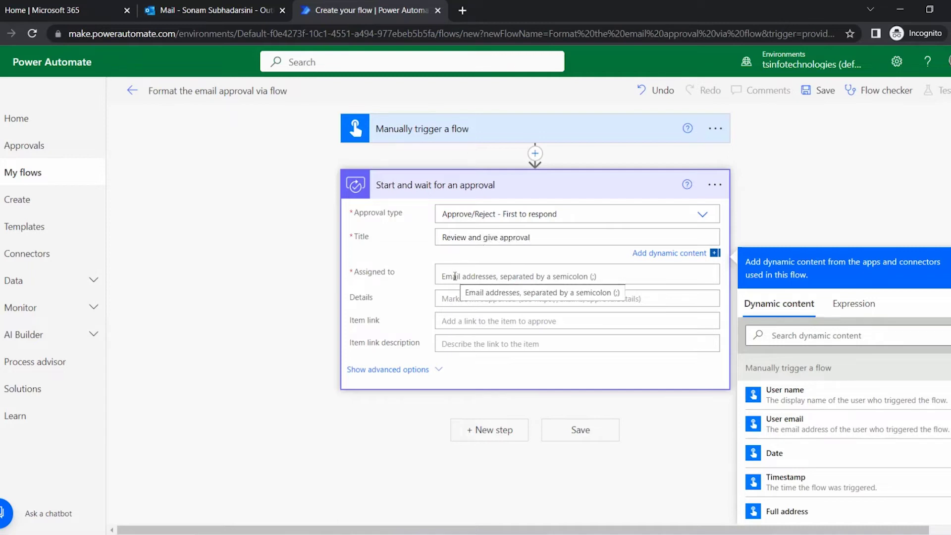
Assign the approval to the approver by choosing the full-name account from the directory suggestions.
{"action": "left_click", "coordinate": [483, 276]}
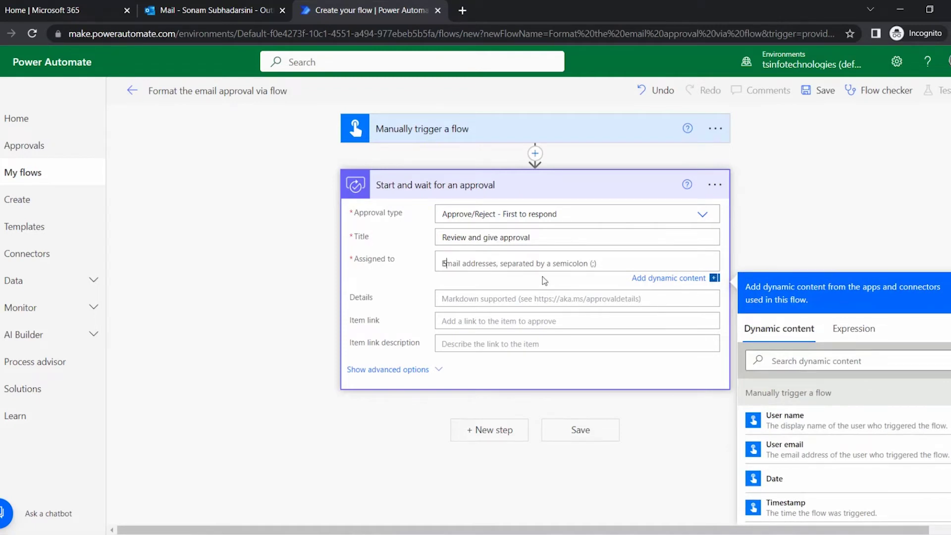
{"action": "type", "text": "Sonam"}
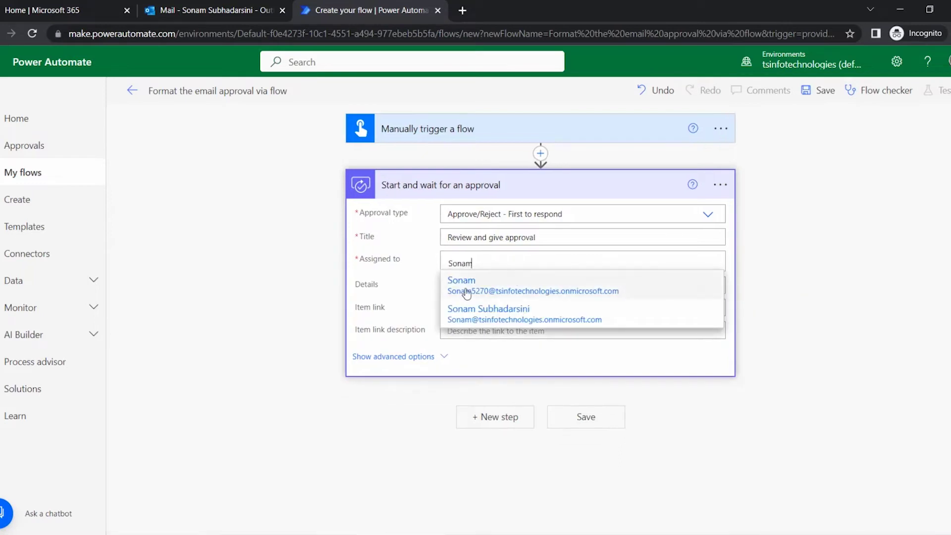
{"action": "left_click", "coordinate": [471, 314]}
Begin the approval details with "Hi," and the line "There is an article based on Power Automate, need your approbation.".
{"action": "left_click", "coordinate": [457, 298]}
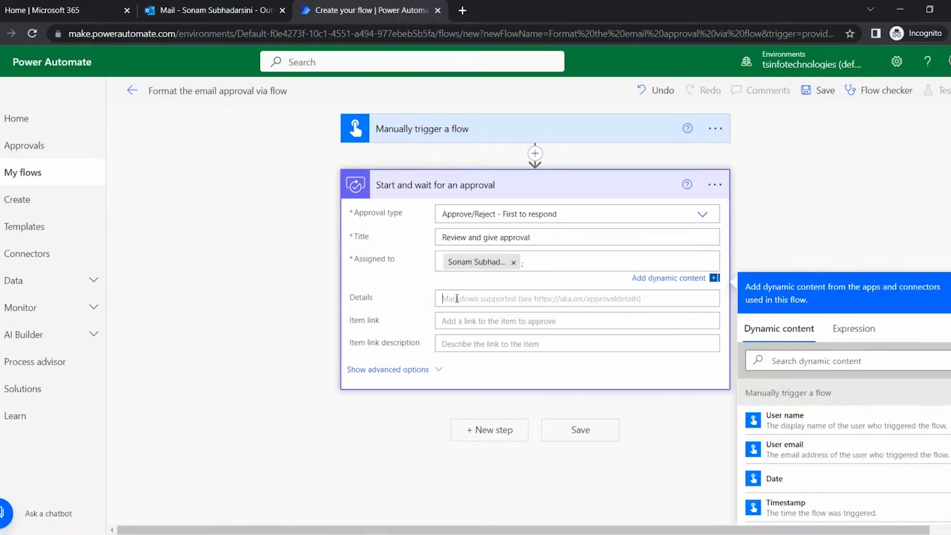
{"action": "left_click", "coordinate": [462, 297]}
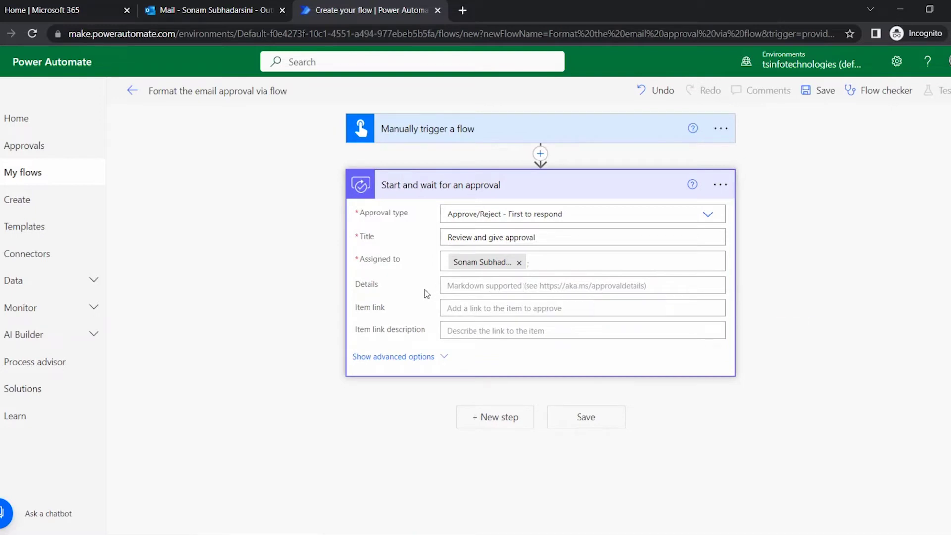
{"action": "left_click", "coordinate": [474, 288]}
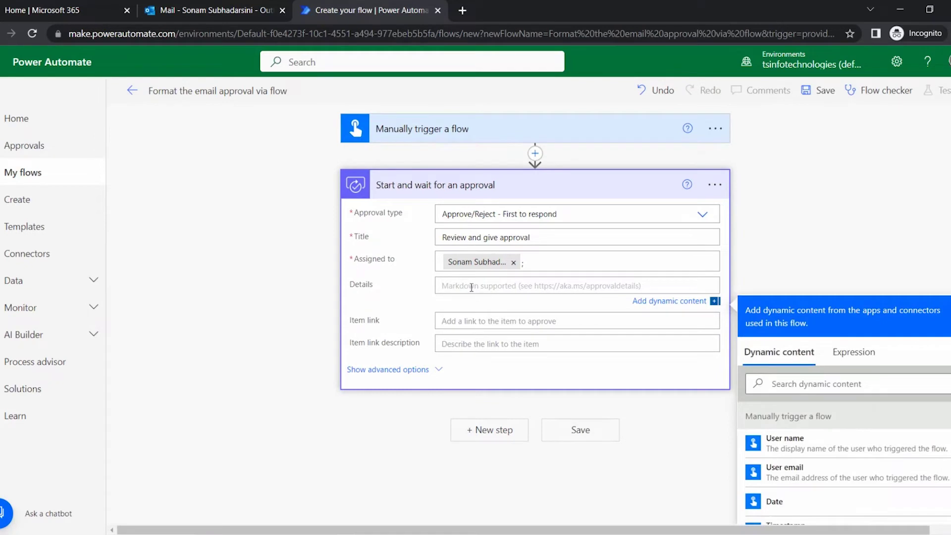
{"action": "type", "text": "Hi,"}
{"action": "key", "text": "Return"}
{"action": "type", "text": "There"}
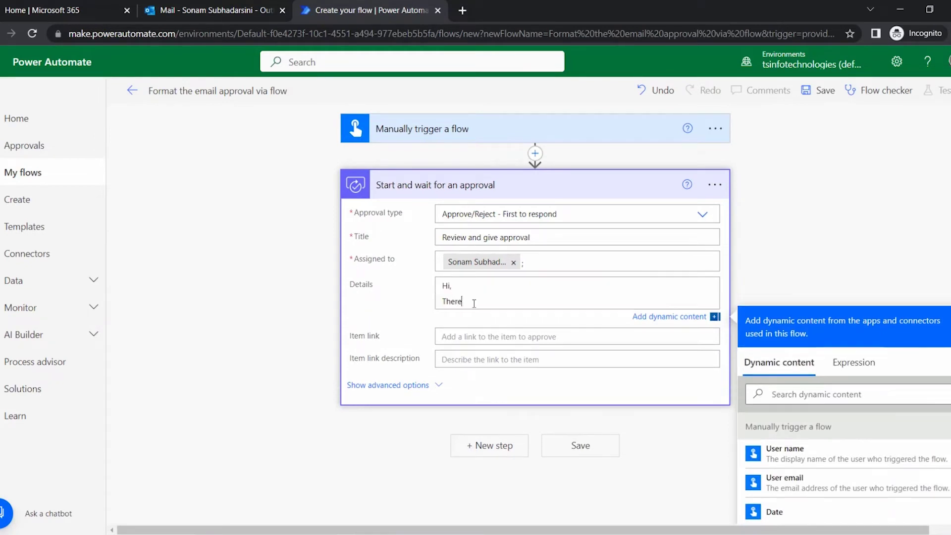
{"action": "type", "text": " is an article based on Power Au"}
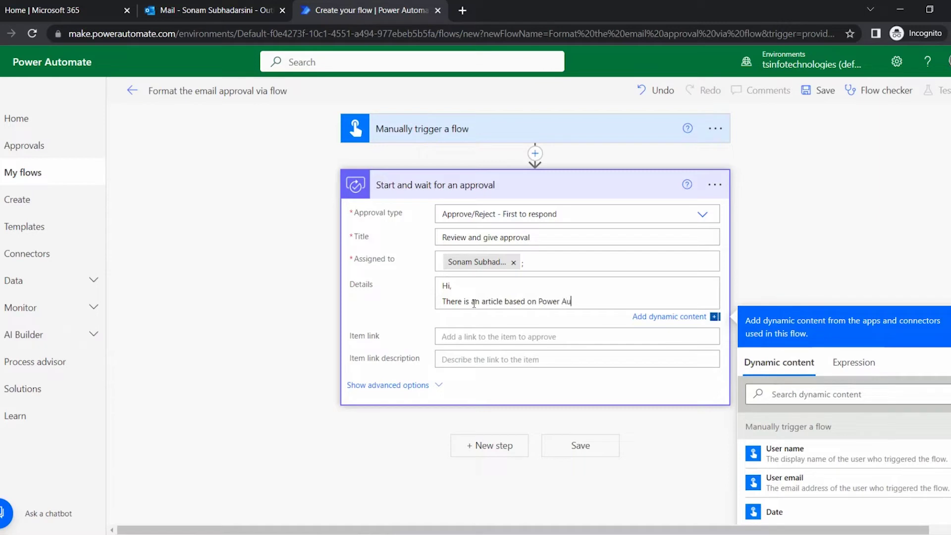
{"action": "type", "text": "tomate, need your approbation."}
{"action": "key", "text": "Return"}
Add the details lines "This article contains", "Power Autoamation,", "AI Builder" and "Different types of Connector such as:".
{"action": "type", "text": "This article contains"}
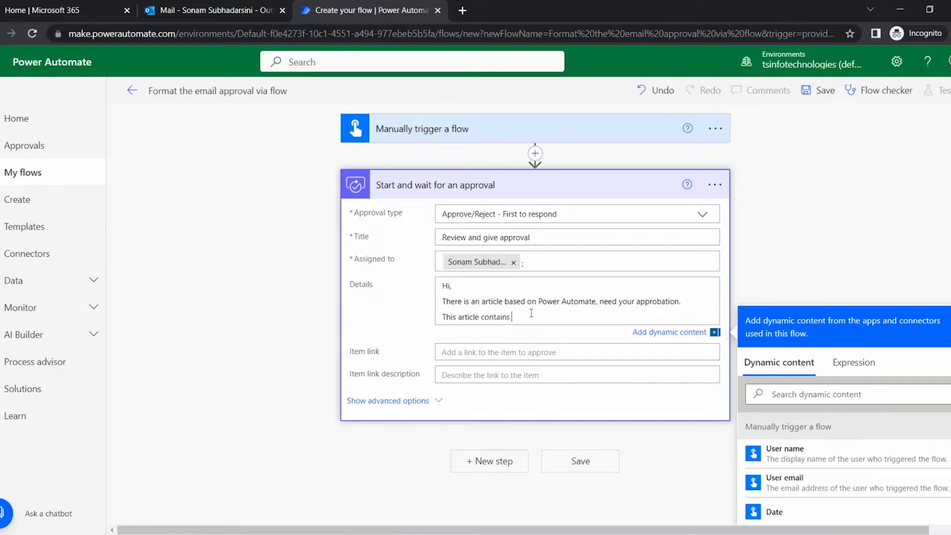
{"action": "key", "text": "Return"}
{"action": "type", "text": "Power "}
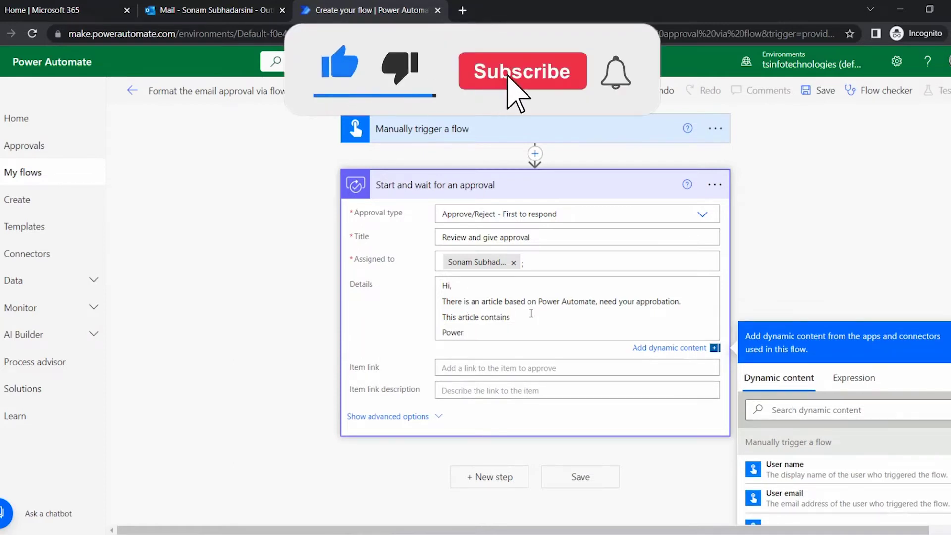
{"action": "type", "text": "Autoamation,"}
{"action": "key", "text": "Return"}
{"action": "type", "text": "AI Builder"}
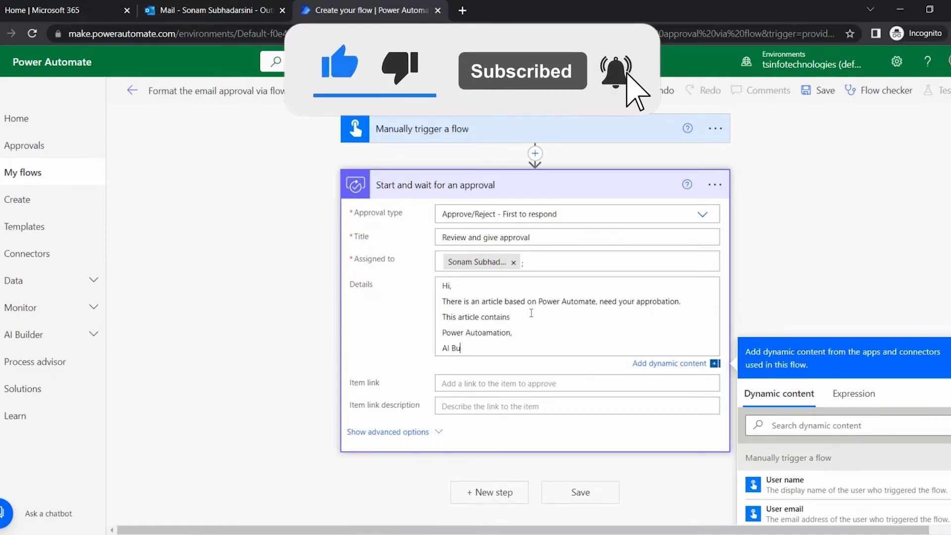
{"action": "key", "text": "Return"}
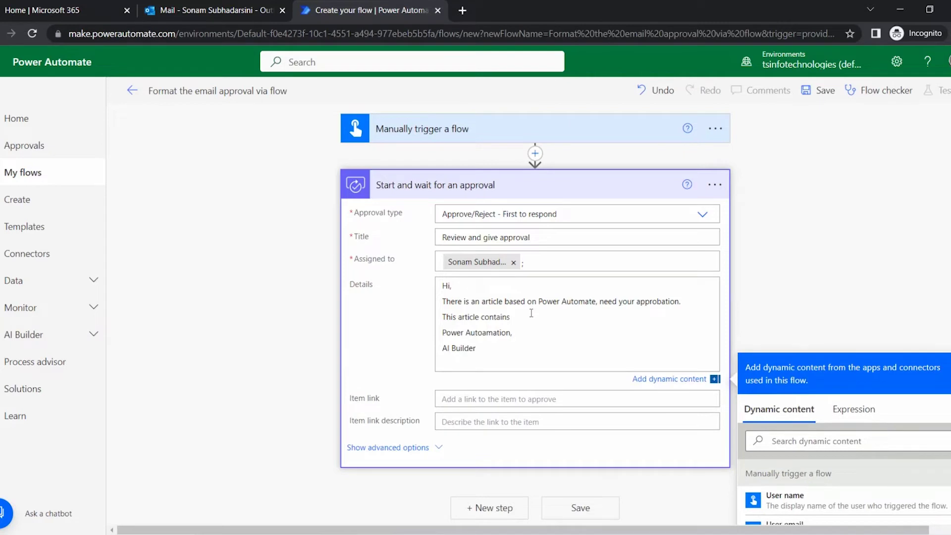
{"action": "type", "text": "Different types of Connector."}
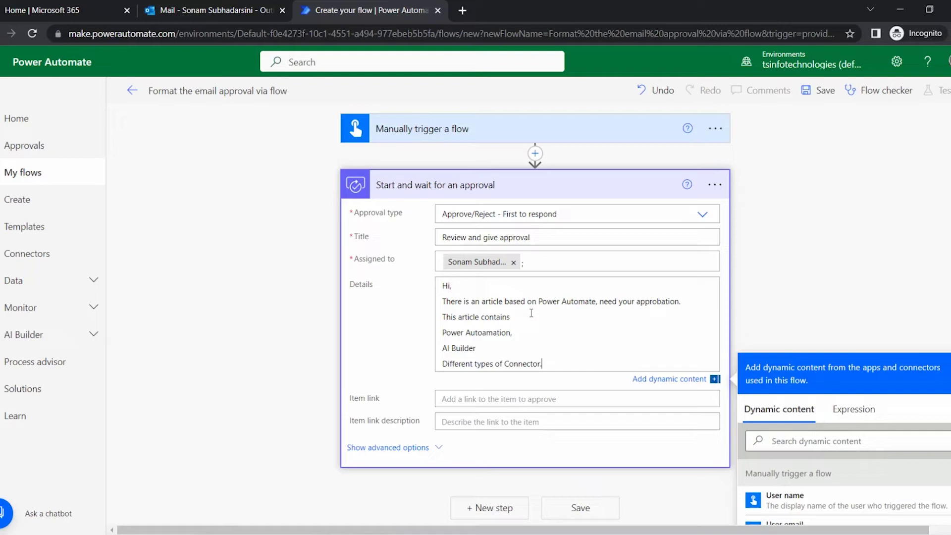
{"action": "key", "text": "BackSpace"}
{"action": "key", "text": "Return"}
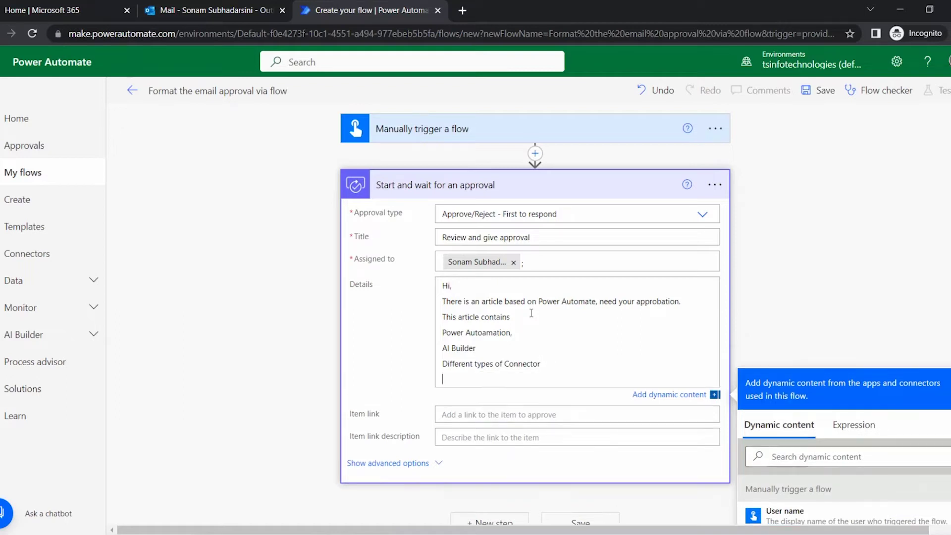
{"action": "key", "text": "BackSpace"}
{"action": "type", "text": "s"}
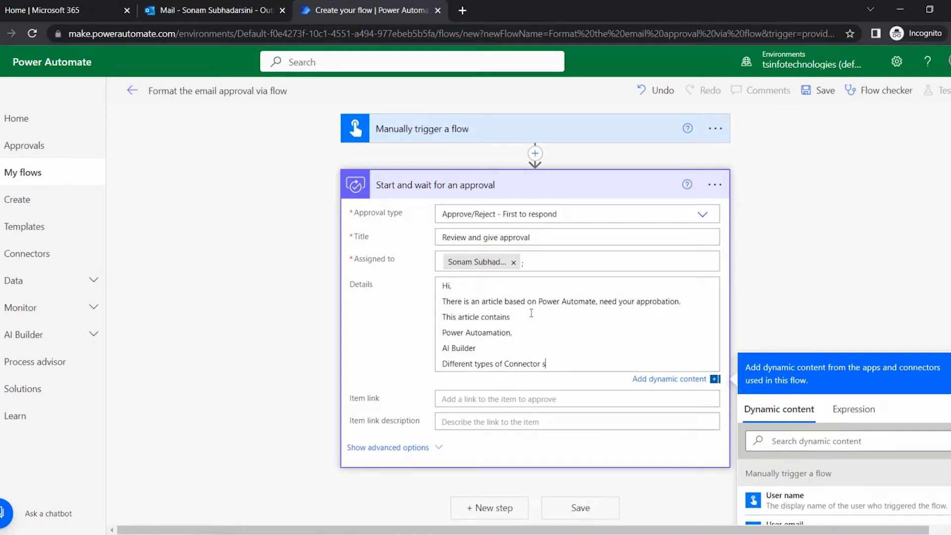
{"action": "type", "text": "uch as:"}
{"action": "key", "text": "Return"}
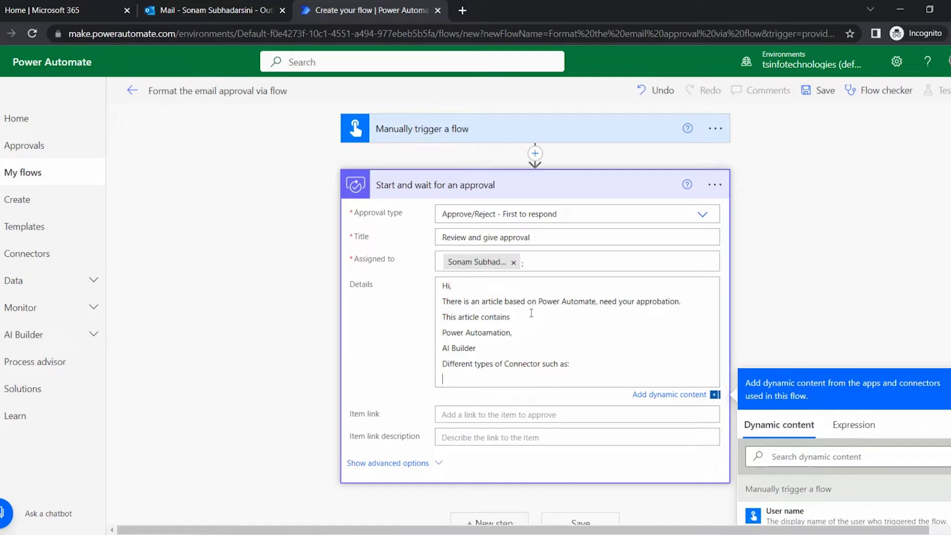
List the connectors SharePoint, Twitter, YouTube and Outlook on separate lines of the details, followed by a blank line.
{"action": "type", "text": "SharePoint"}
{"action": "key", "text": "Return"}
{"action": "type", "text": "Twitter"}
{"action": "key", "text": "Return"}
{"action": "type", "text": "You"}
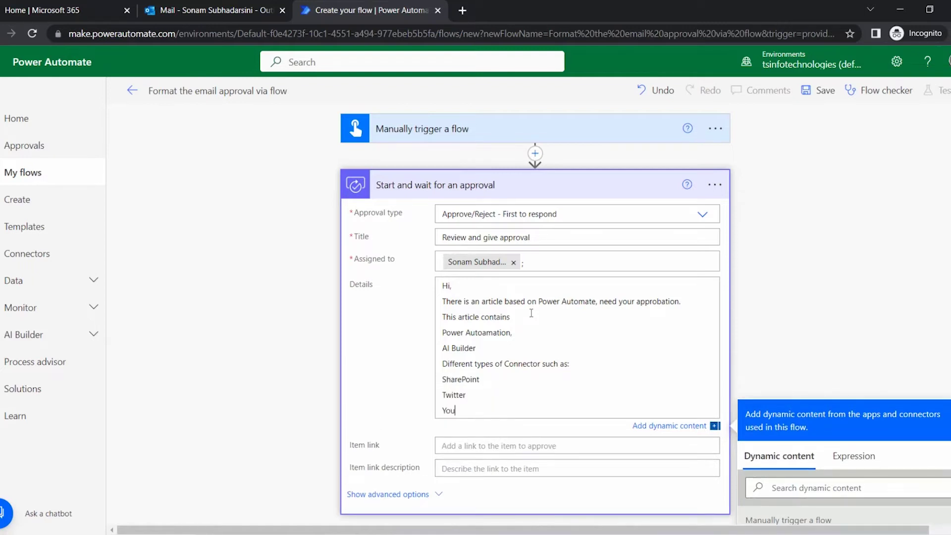
{"action": "type", "text": "Tube"}
{"action": "key", "text": "Return"}
{"action": "type", "text": "Outlook"}
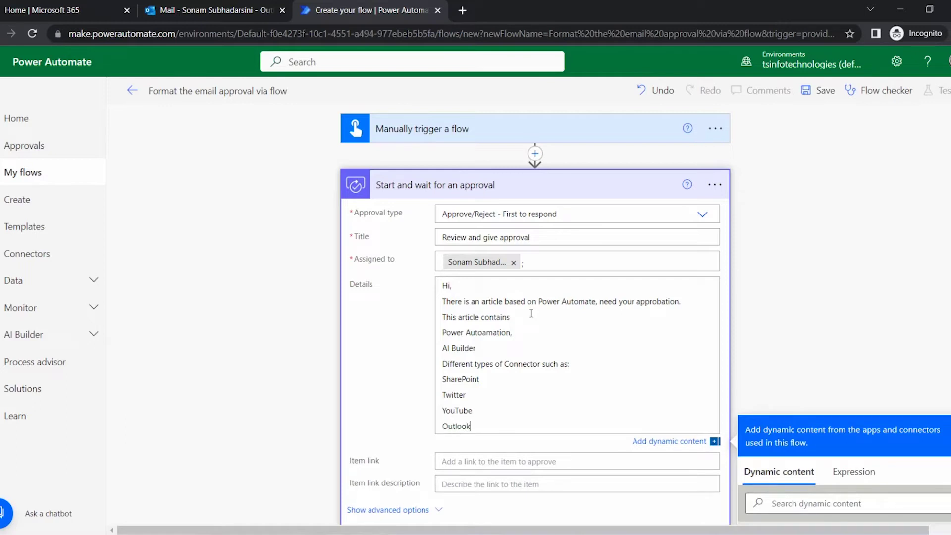
{"action": "key", "text": "Return"}
{"action": "key", "text": "Return"}
{"action": "type", "text": "You get"}
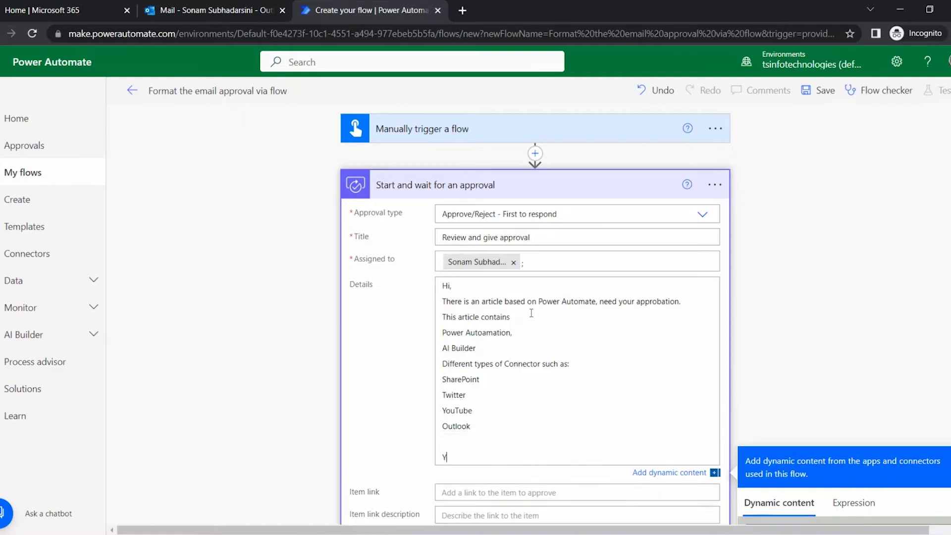
{"action": "key", "text": "BackSpace"}
{"action": "key", "text": "BackSpace"}
{"action": "key", "text": "BackSpace"}
{"action": "key", "text": "BackSpace"}
{"action": "key", "text": "BackSpace"}
{"action": "key", "text": "BackSpace"}
{"action": "key", "text": "BackSpace"}
{"action": "key", "text": "BackSpace"}
Add the line "Our other articles based on are:" to the details, with PowerApps and SharePoint on separate lines below it.
{"action": "type", "text": "Power Automa"}
{"action": "key", "text": "BackSpace"}
{"action": "key", "text": "BackSpace"}
{"action": "key", "text": "BackSpace"}
{"action": "key", "text": "BackSpace"}
{"action": "key", "text": "BackSpace"}
{"action": "key", "text": "BackSpace"}
{"action": "key", "text": "BackSpace"}
{"action": "key", "text": "BackSpace"}
{"action": "key", "text": "BackSpace"}
{"action": "key", "text": "BackSpace"}
{"action": "key", "text": "BackSpace"}
{"action": "key", "text": "BackSpace"}
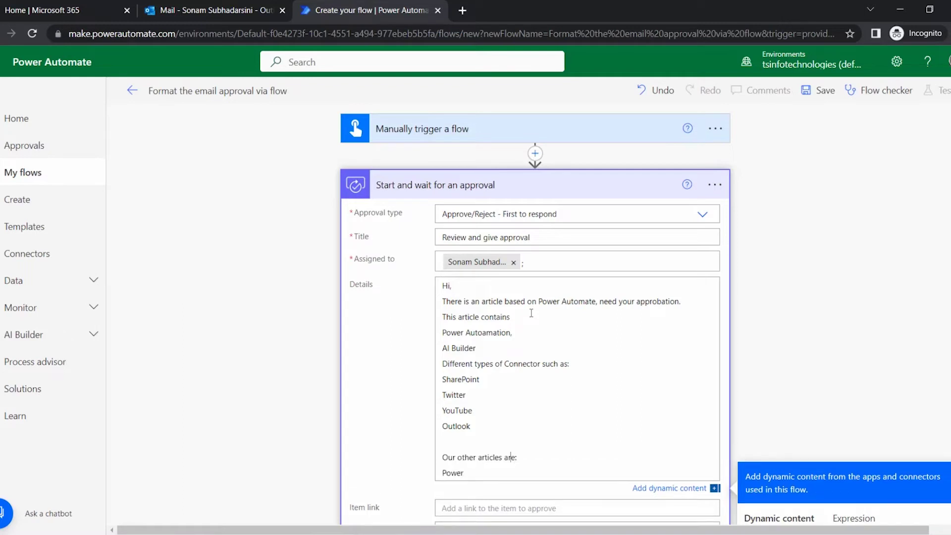
{"action": "key", "text": "Left"}
{"action": "key", "text": "Left"}
{"action": "type", "text": "based on"}
{"action": "key", "text": "Down"}
{"action": "type", "text": "Apps"}
{"action": "key", "text": "Return"}
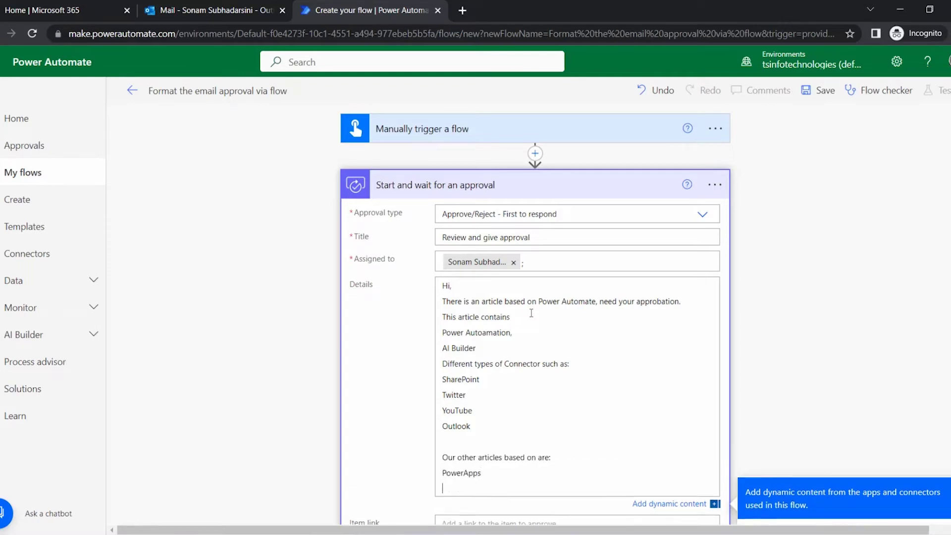
{"action": "type", "text": "SharePoint"}
Make "Power Automate" bold in the first sentence of the details by enclosing it in double asterisks.
{"action": "scroll", "coordinate": [546, 375], "scroll_direction": "down", "scroll_amount": 1}
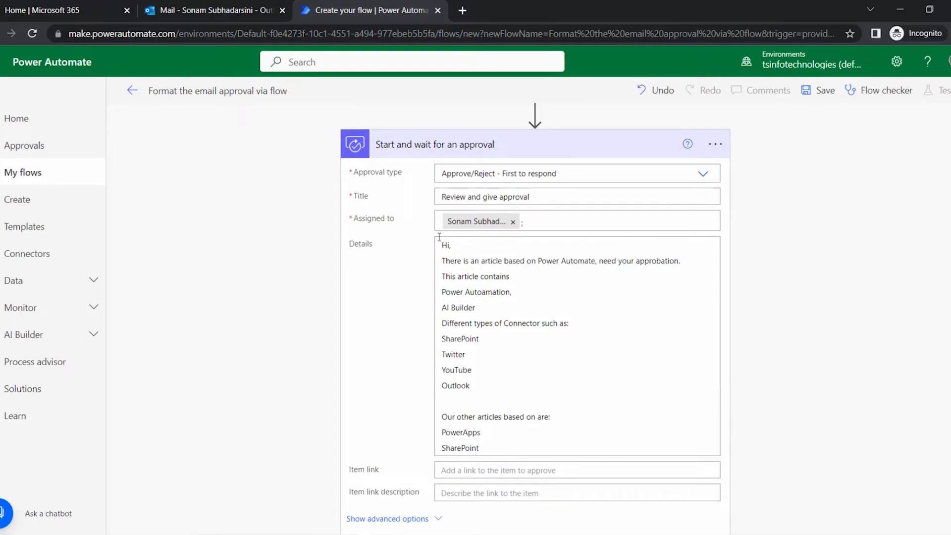
{"action": "left_click", "coordinate": [535, 369]}
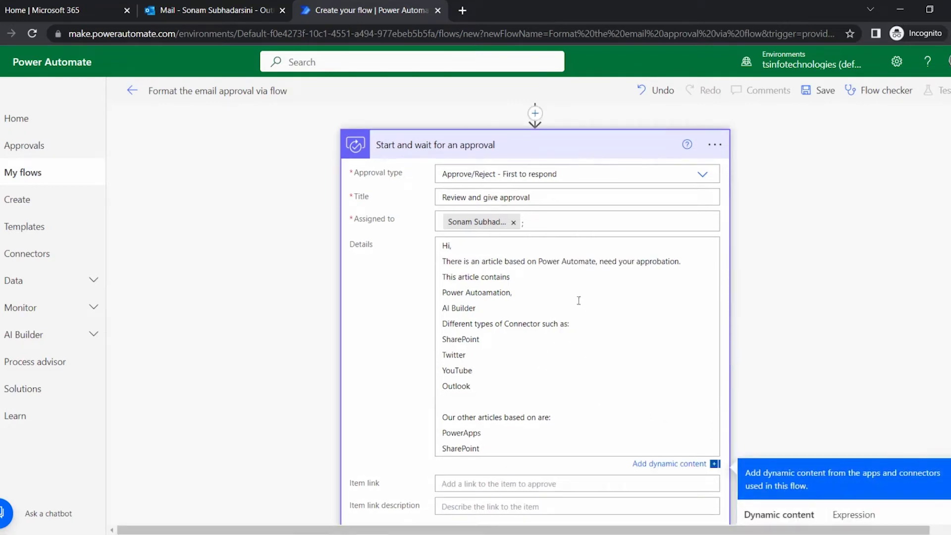
{"action": "left_click_drag", "start_coordinate": [539, 261], "coordinate": [596, 262]}
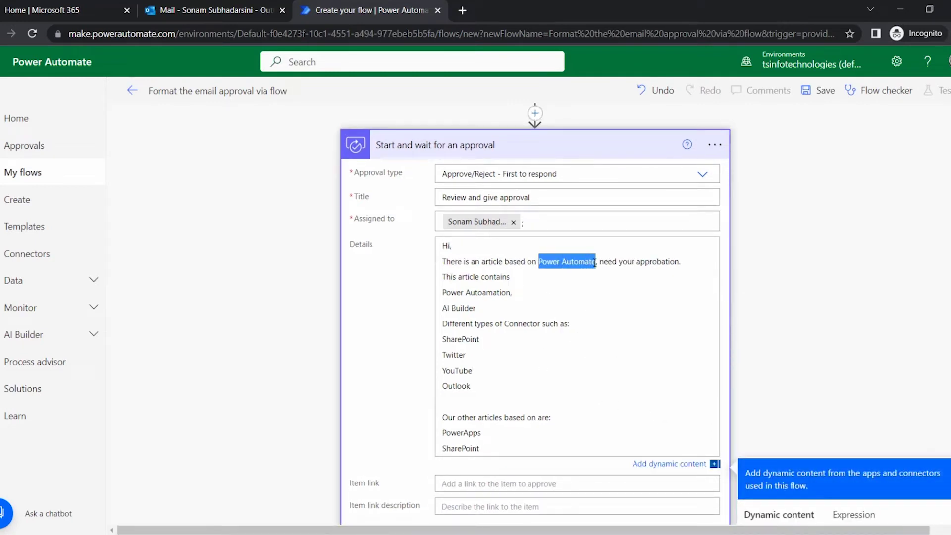
{"action": "left_click", "coordinate": [542, 263]}
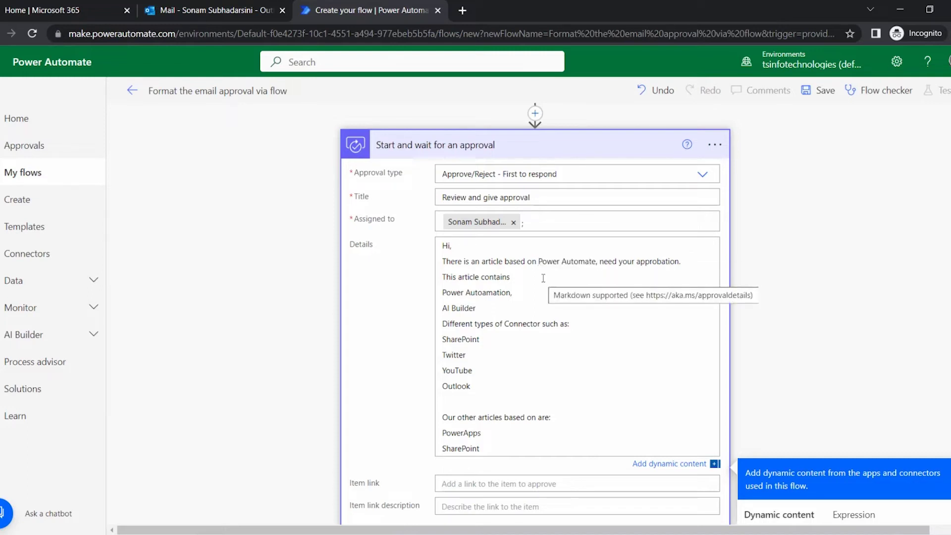
{"action": "type", "text": "**"}
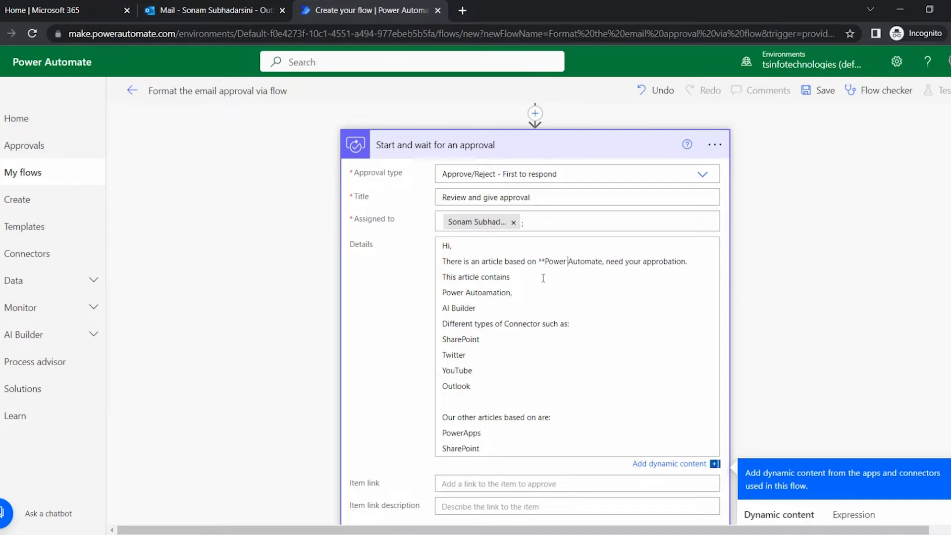
{"action": "type", "text": "**"}
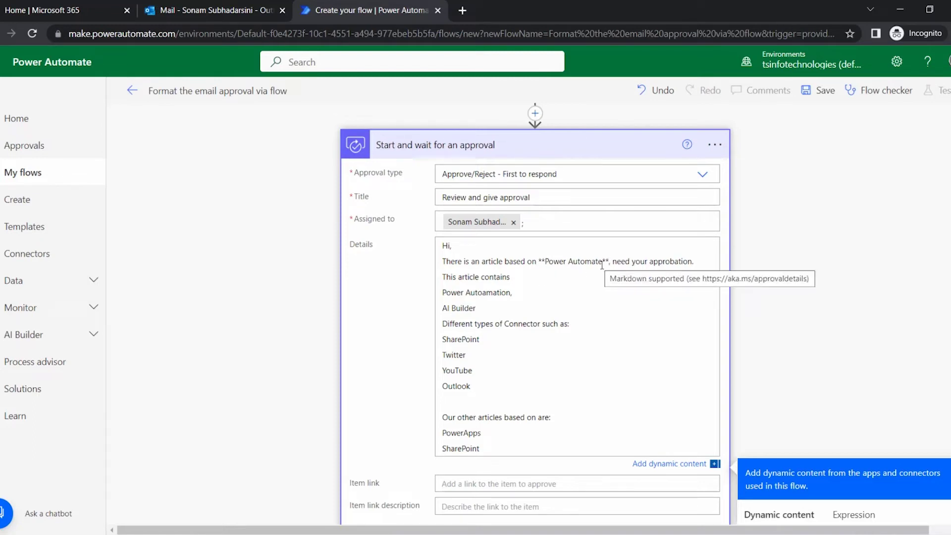
{"action": "left_click_drag", "start_coordinate": [603, 263], "coordinate": [547, 262]}
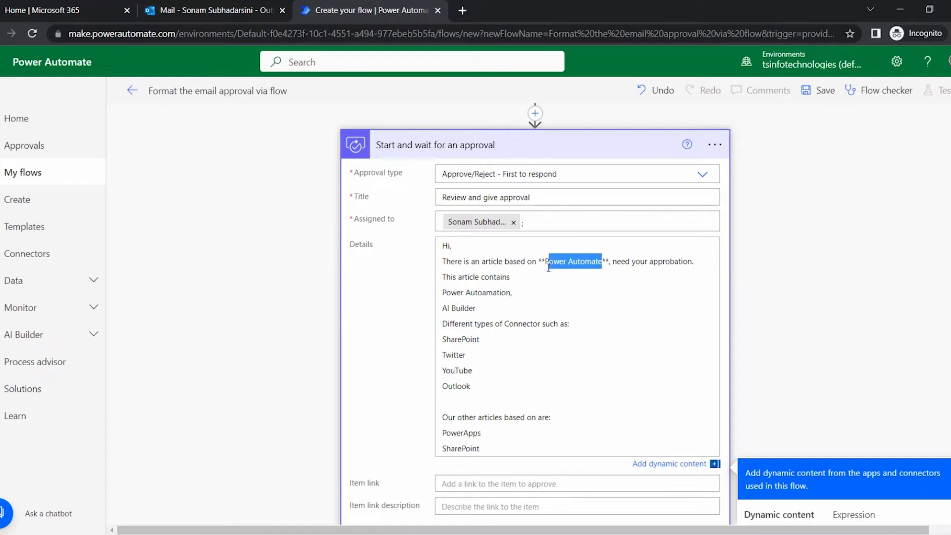
{"action": "left_click", "coordinate": [520, 283]}
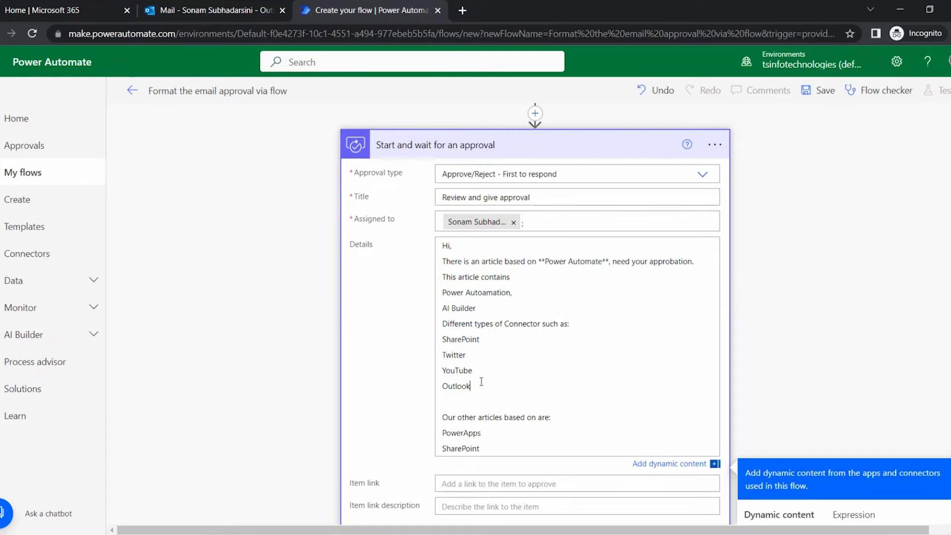
{"action": "left_click_drag", "start_coordinate": [481, 384], "coordinate": [442, 293]}
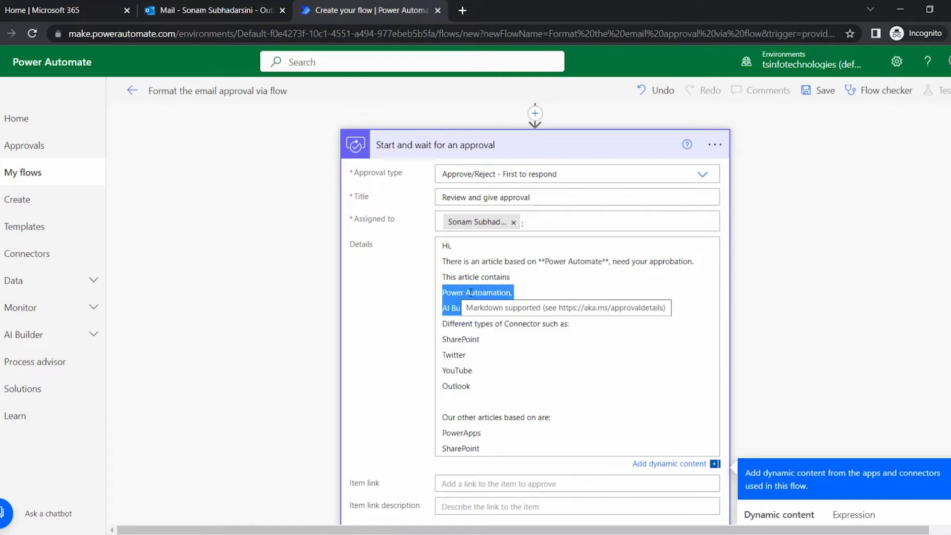
{"action": "left_click", "coordinate": [473, 293]}
{"action": "left_click_drag", "start_coordinate": [513, 293], "coordinate": [443, 311]}
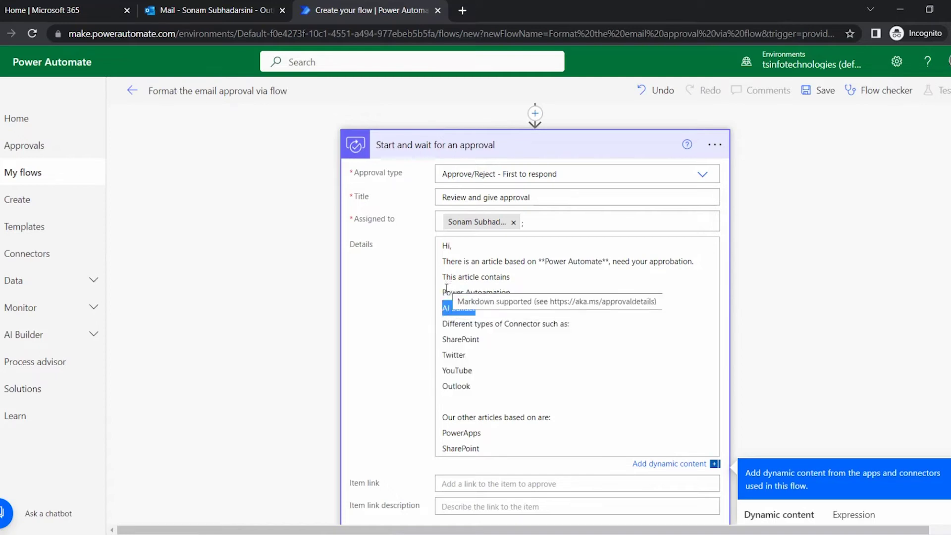
{"action": "left_click", "coordinate": [569, 323]}
{"action": "left_click_drag", "start_coordinate": [570, 323], "coordinate": [422, 331]}
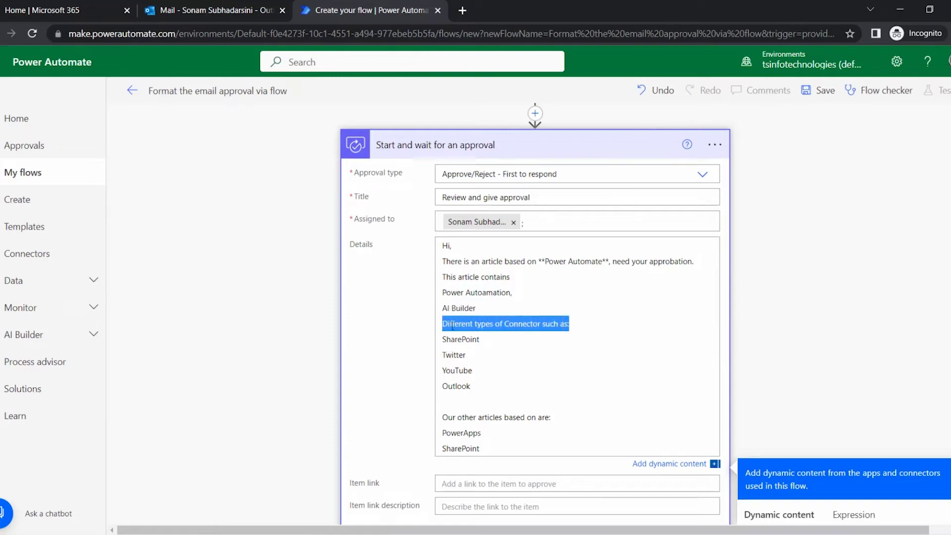
{"action": "left_click", "coordinate": [465, 291]}
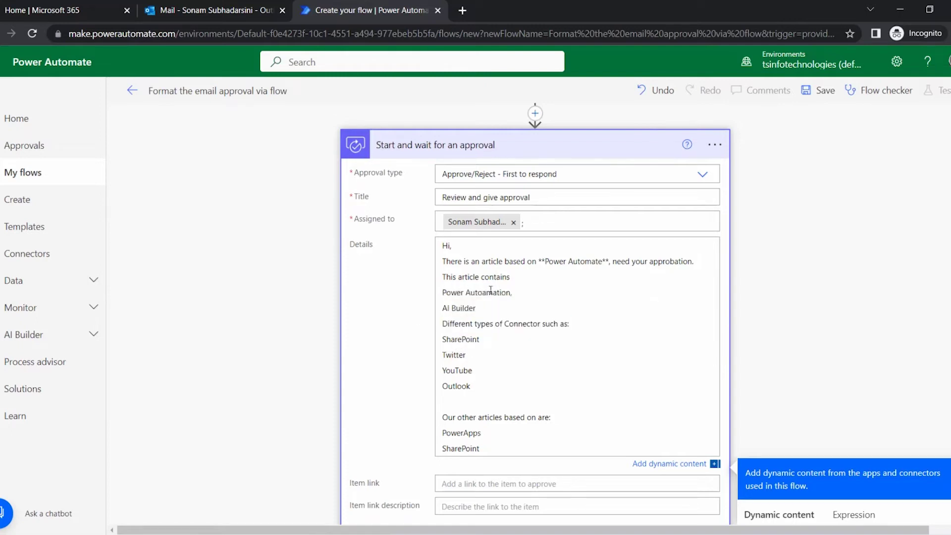
Enclose the line "Power Autoamation," in the details with a single # at its start and end.
{"action": "left_click", "coordinate": [517, 300]}
{"action": "left_click_drag", "start_coordinate": [522, 297], "coordinate": [438, 297]}
{"action": "left_click", "coordinate": [436, 301]}
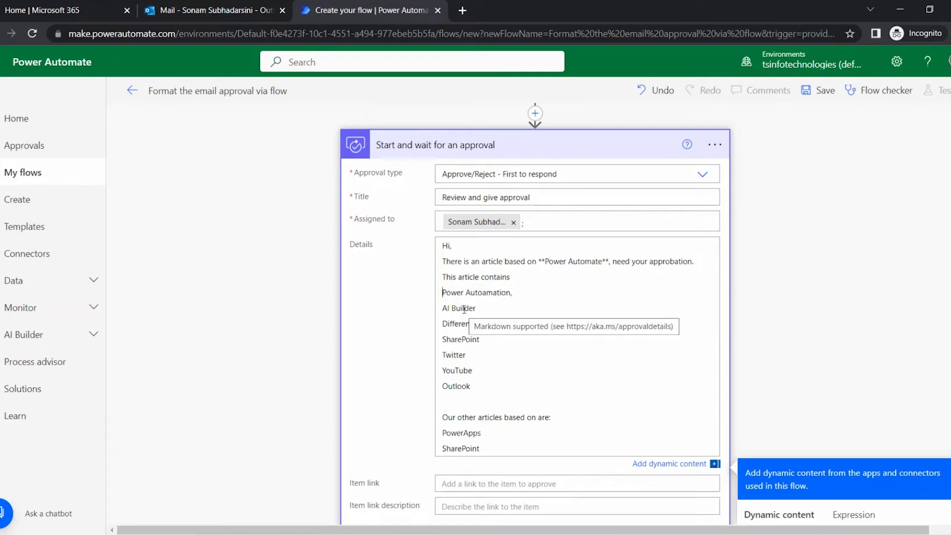
{"action": "type", "text": "#"}
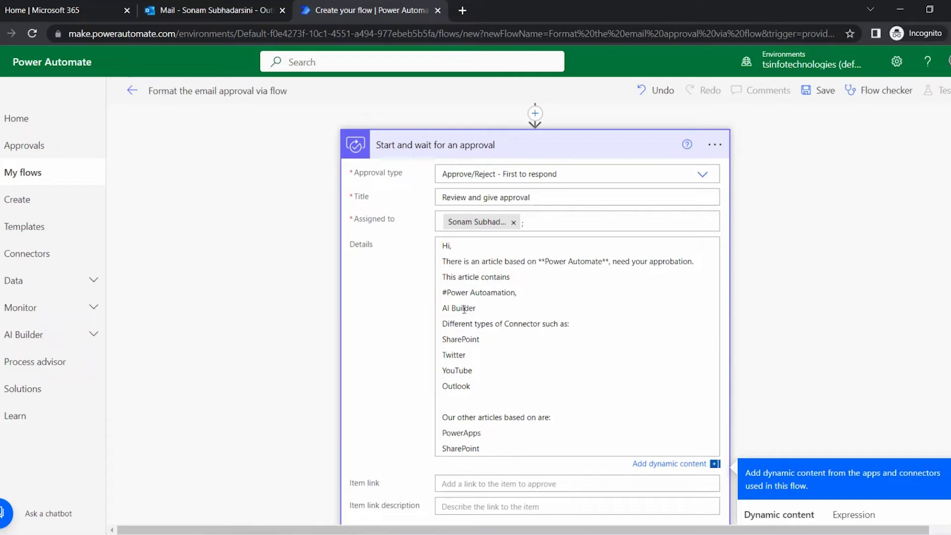
{"action": "type", "text": "#,"}
Add a comma after "AI Builder" and enclose that line in ##, and enclose "Different types of Connector such as:" in ###.
{"action": "left_click", "coordinate": [477, 312]}
{"action": "type", "text": ",##"}
{"action": "key", "text": "Home"}
{"action": "type", "text": "##"}
{"action": "left_click", "coordinate": [445, 323]}
{"action": "type", "text": "###"}
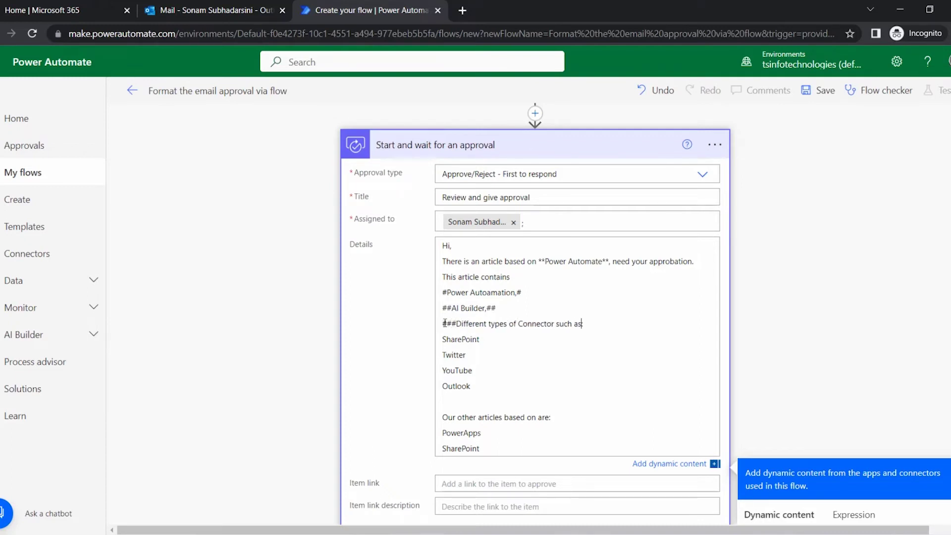
{"action": "type", "text": ":###"}
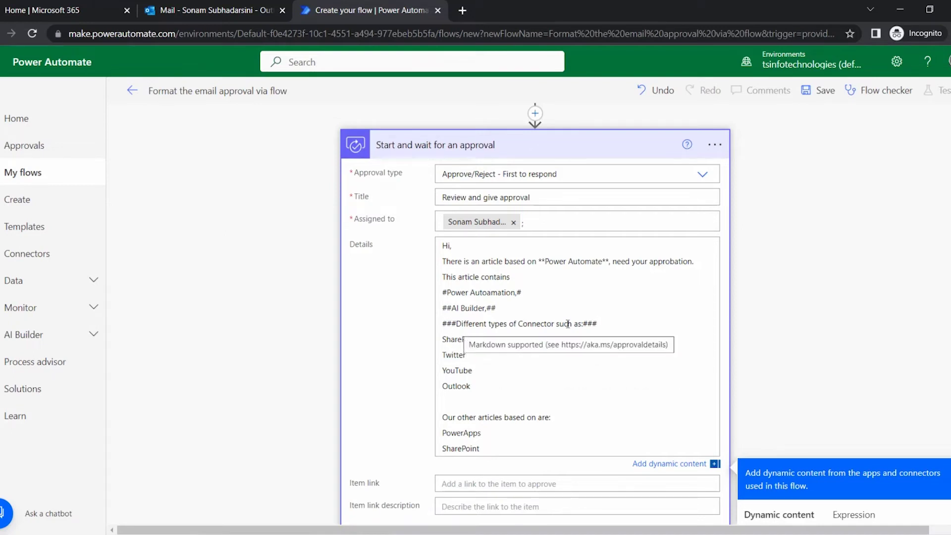
{"action": "left_click_drag", "start_coordinate": [605, 323], "coordinate": [425, 326]}
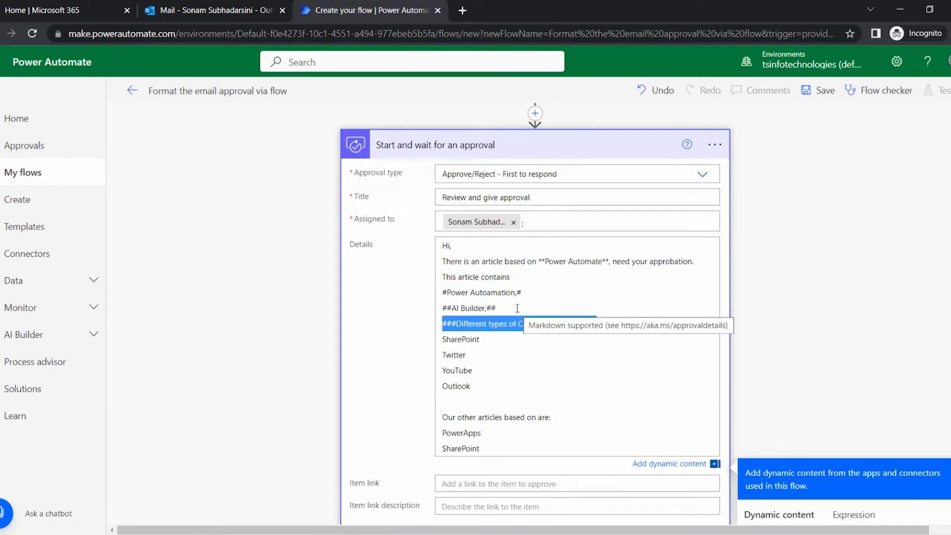
{"action": "left_click_drag", "start_coordinate": [496, 308], "coordinate": [443, 308]}
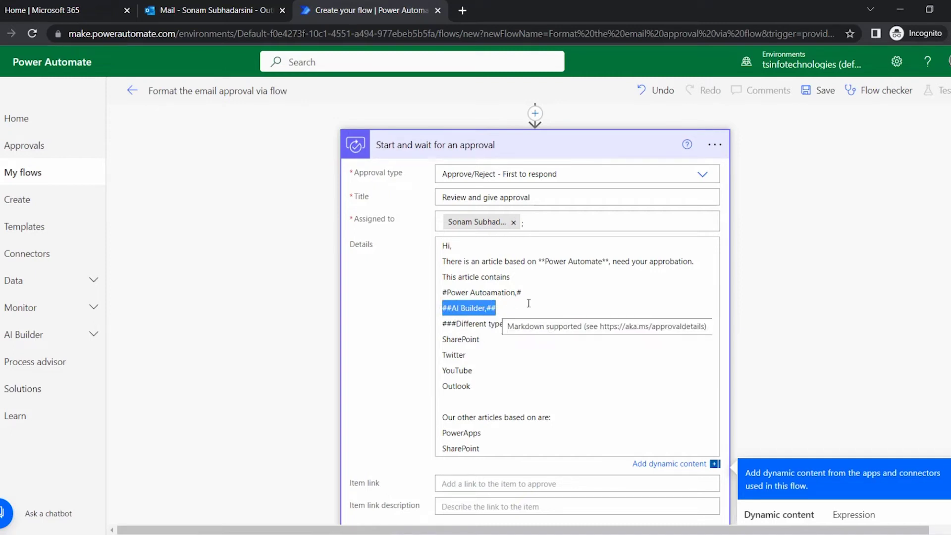
{"action": "left_click_drag", "start_coordinate": [528, 294], "coordinate": [443, 311]}
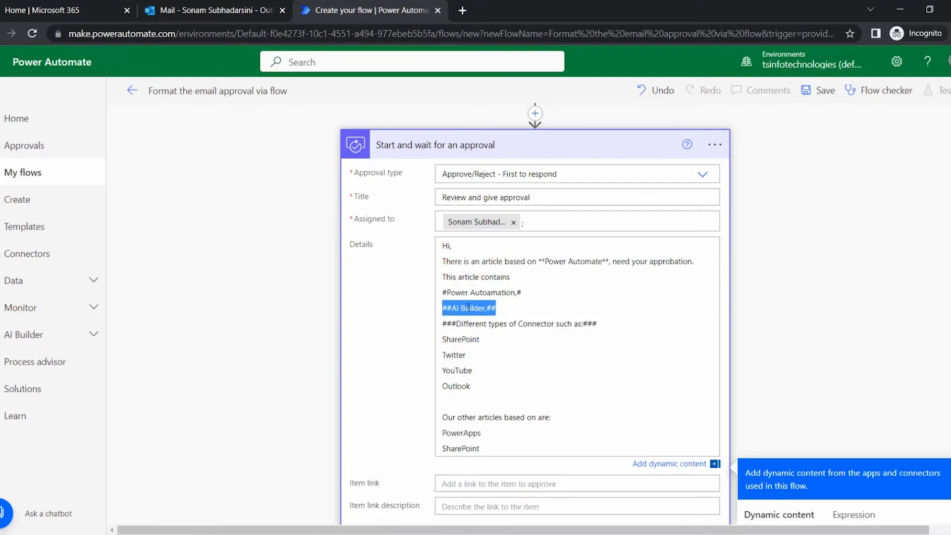
{"action": "left_click", "coordinate": [497, 309]}
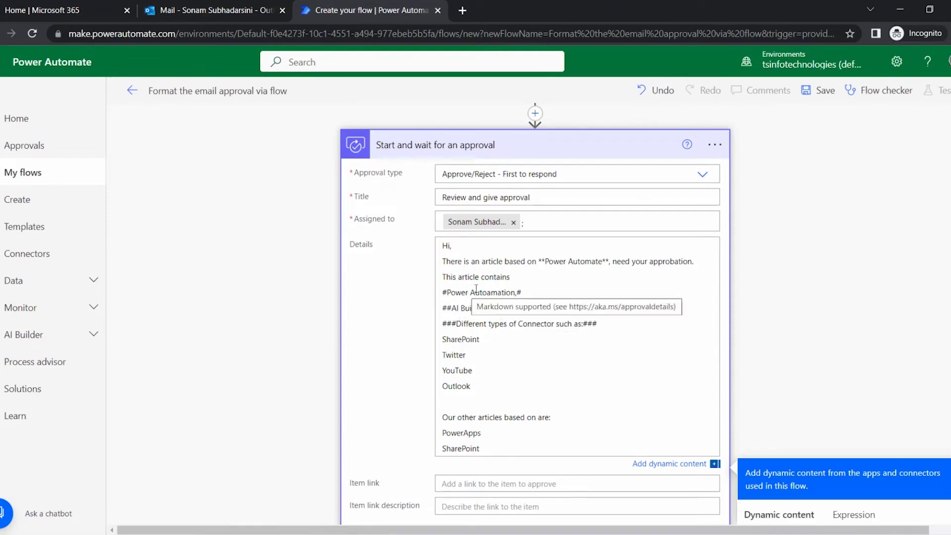
{"action": "left_click_drag", "start_coordinate": [523, 293], "coordinate": [427, 297]}
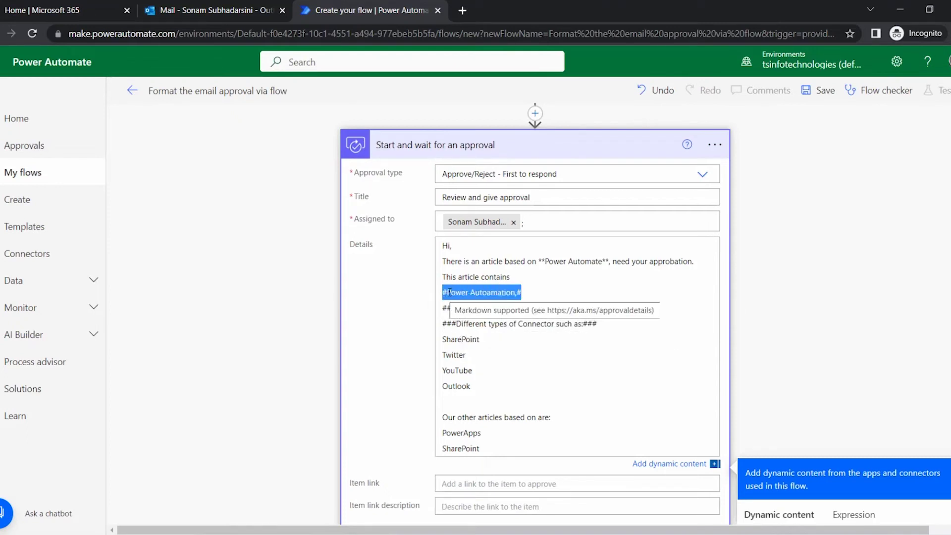
{"action": "left_click", "coordinate": [490, 353]}
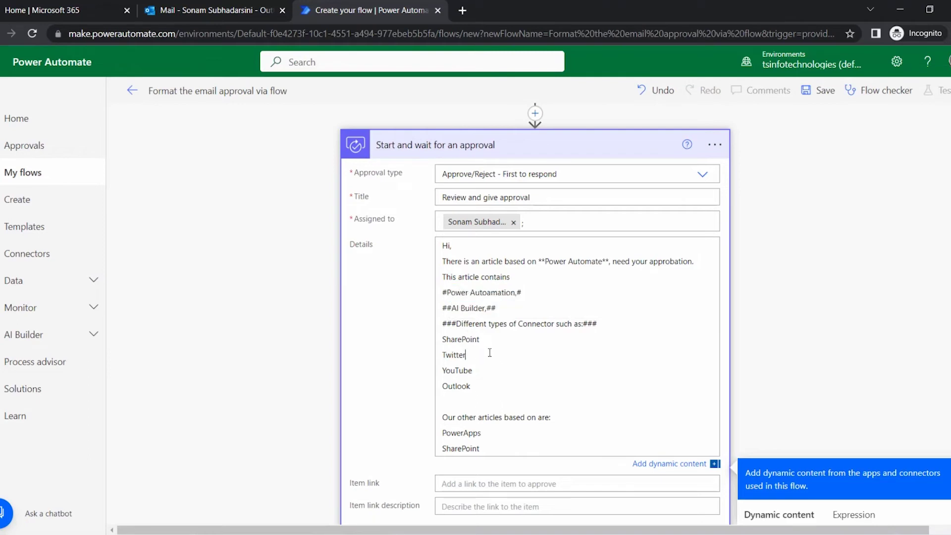
Turn the SharePoint, Twitter, YouTube and Outlook lines into a bulleted list by starting each with a hyphen and a space.
{"action": "left_click_drag", "start_coordinate": [472, 386], "coordinate": [446, 342]}
{"action": "left_click", "coordinate": [447, 355]}
{"action": "left_click", "coordinate": [445, 339]}
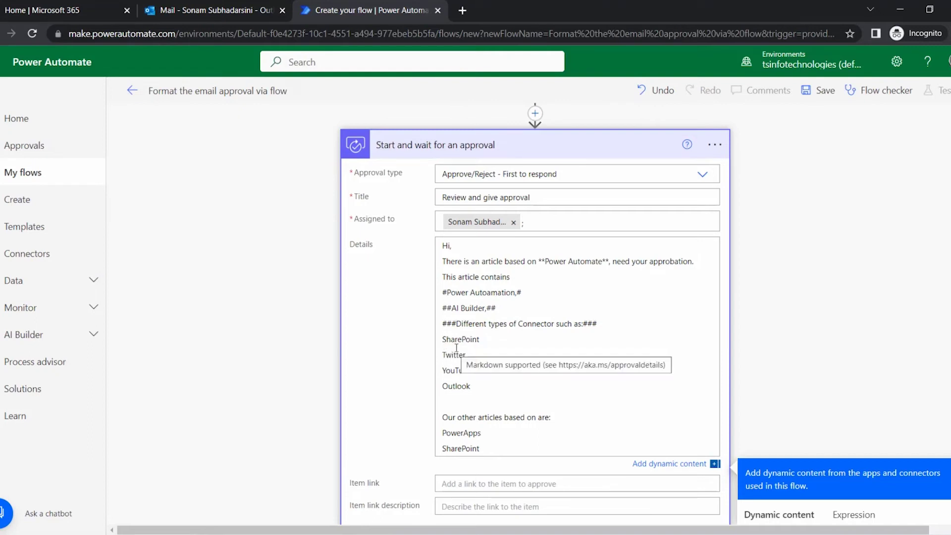
{"action": "type", "text": "-"}
{"action": "type", "text": "-"}
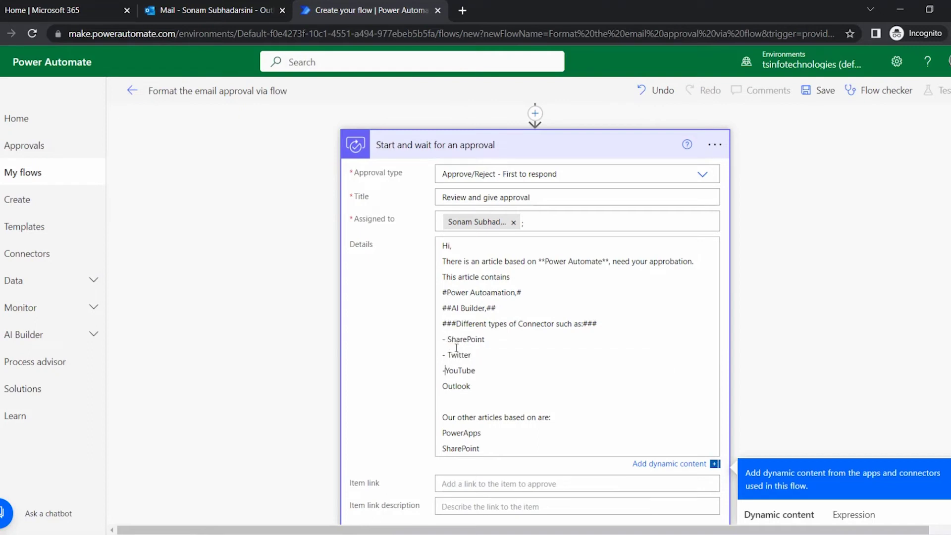
{"action": "key", "text": "Down"}
{"action": "key", "text": "Left"}
{"action": "key", "text": "BackSpace"}
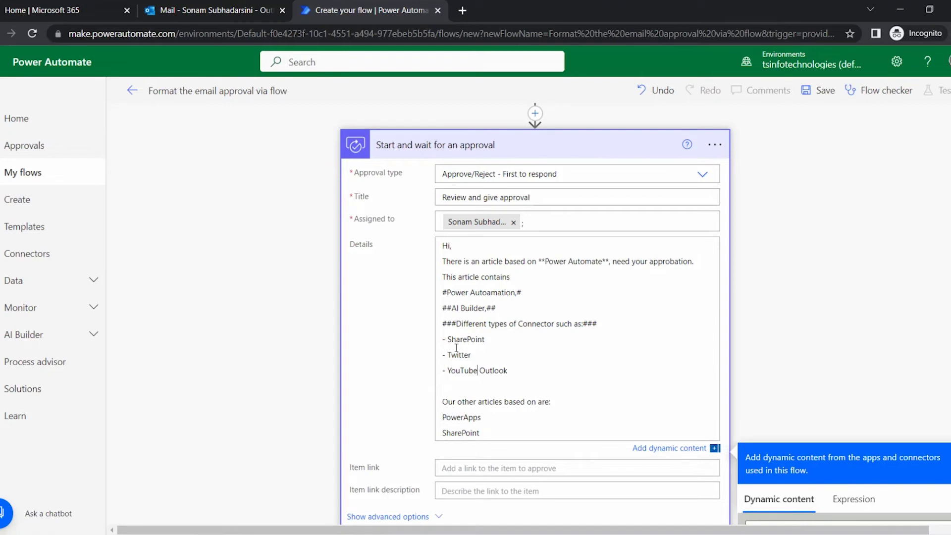
{"action": "key", "text": "Return"}
{"action": "type", "text": "- O"}
{"action": "scroll", "coordinate": [467, 307], "scroll_direction": "down", "scroll_amount": 1}
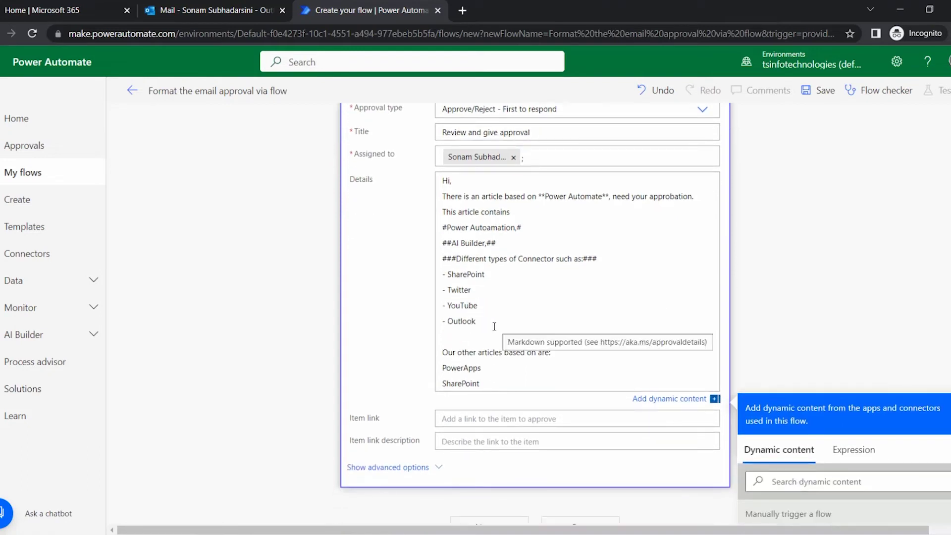
{"action": "left_click_drag", "start_coordinate": [495, 327], "coordinate": [443, 274]}
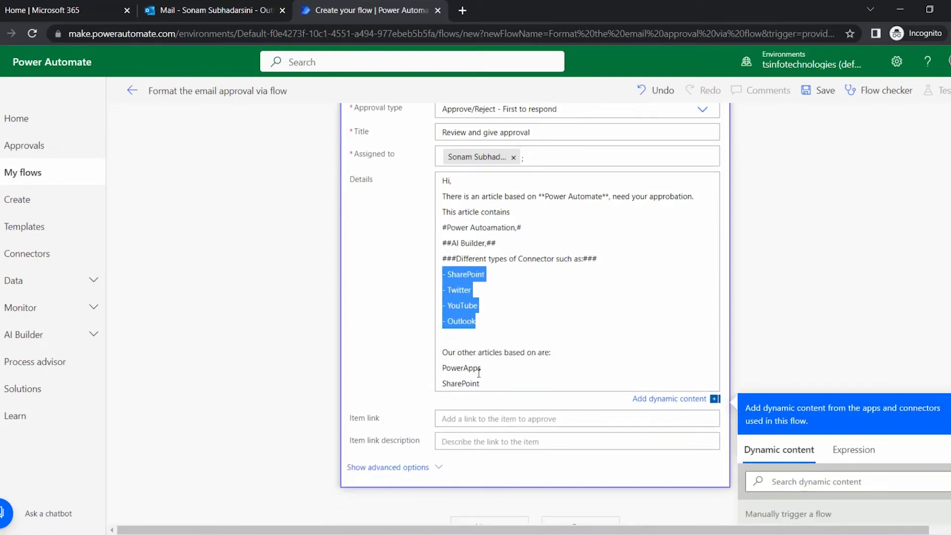
{"action": "left_click_drag", "start_coordinate": [484, 370], "coordinate": [435, 370]}
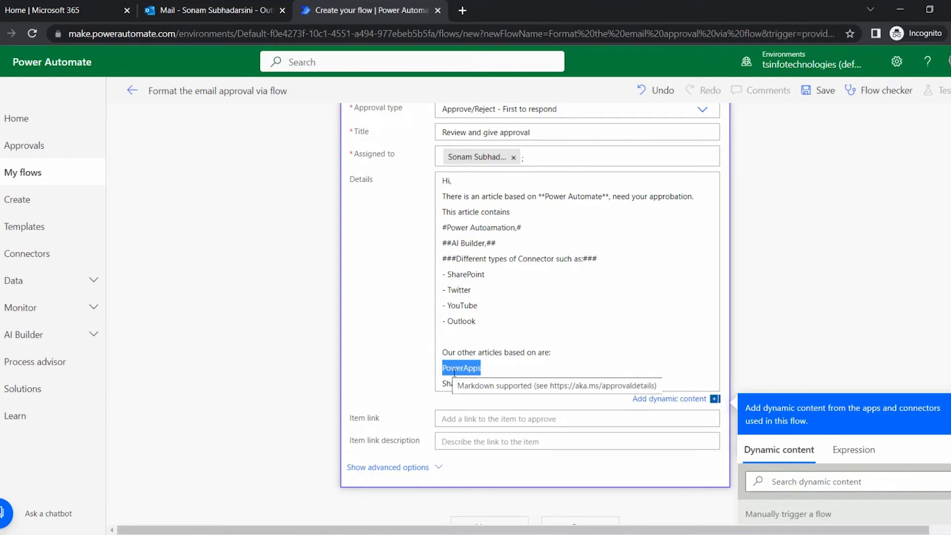
{"action": "left_click", "coordinate": [504, 373]}
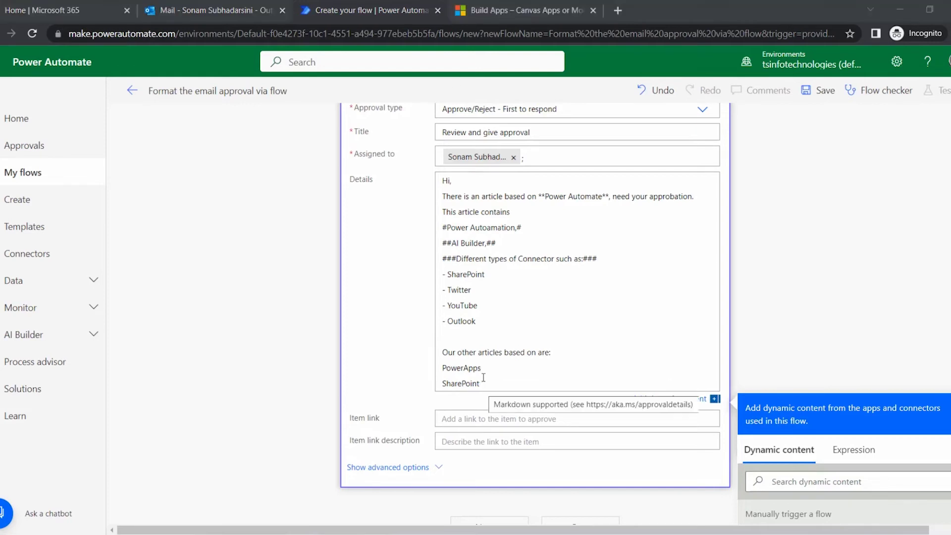
{"action": "left_click", "coordinate": [483, 380]}
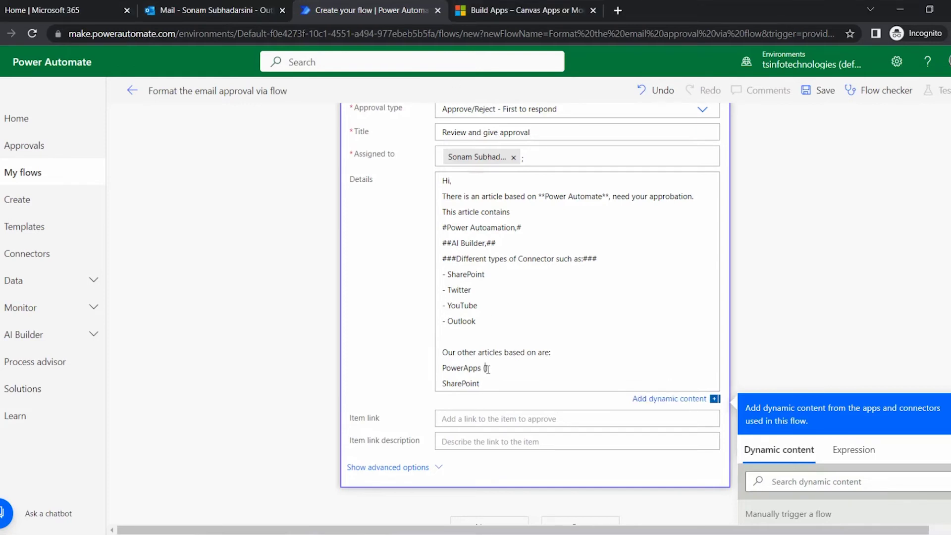
{"action": "left_click", "coordinate": [487, 369]}
{"action": "type", "text": "(https://powerapps.microsoft.com/)"}
{"action": "type", "text": "("}
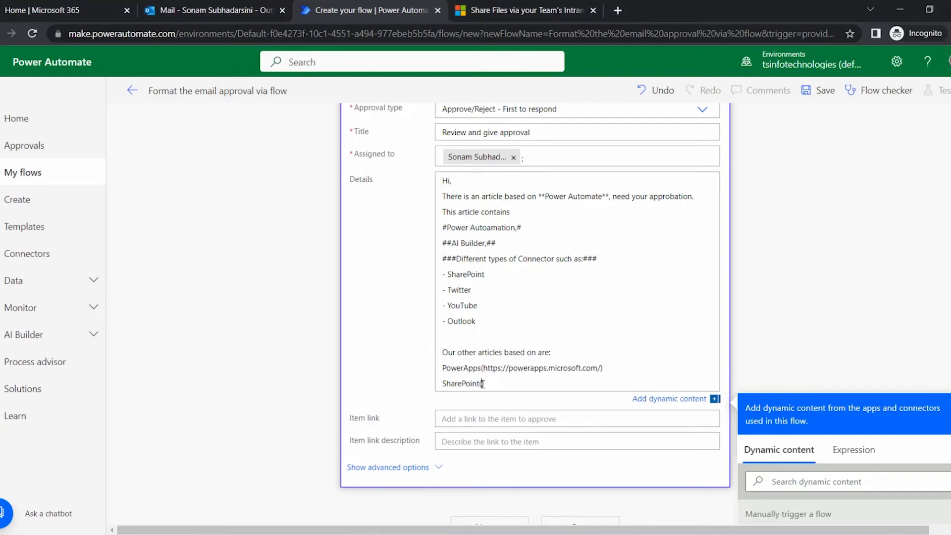
{"action": "type", "text": "https://www.microsoft.com/"}
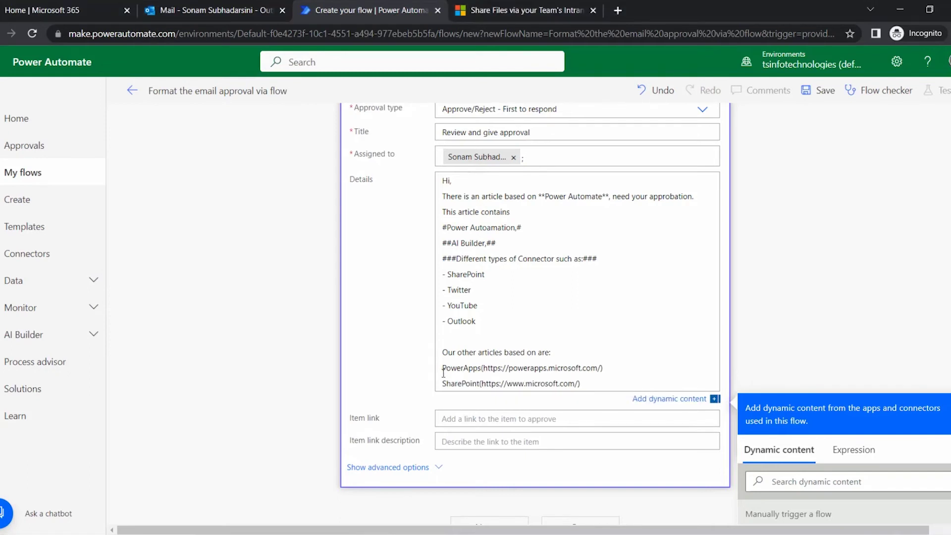
Make the PowerApps and SharePoint link lines bold by enclosing each whole line in double asterisks.
{"action": "left_click", "coordinate": [443, 370]}
{"action": "left_click", "coordinate": [445, 367]}
{"action": "type", "text": "**"}
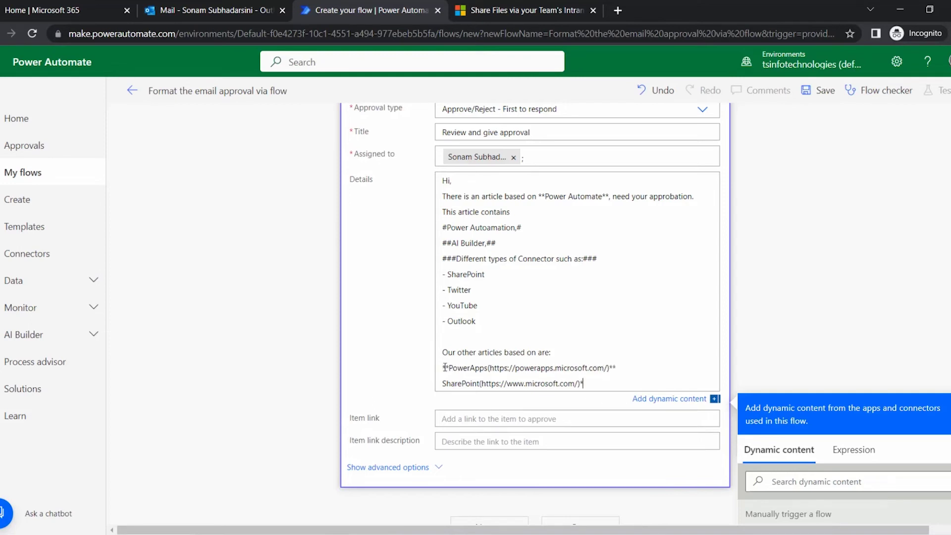
{"action": "key", "text": "ctrl+Left"}
{"action": "key", "text": "ctrl+Left"}
{"action": "type", "text": "**"}
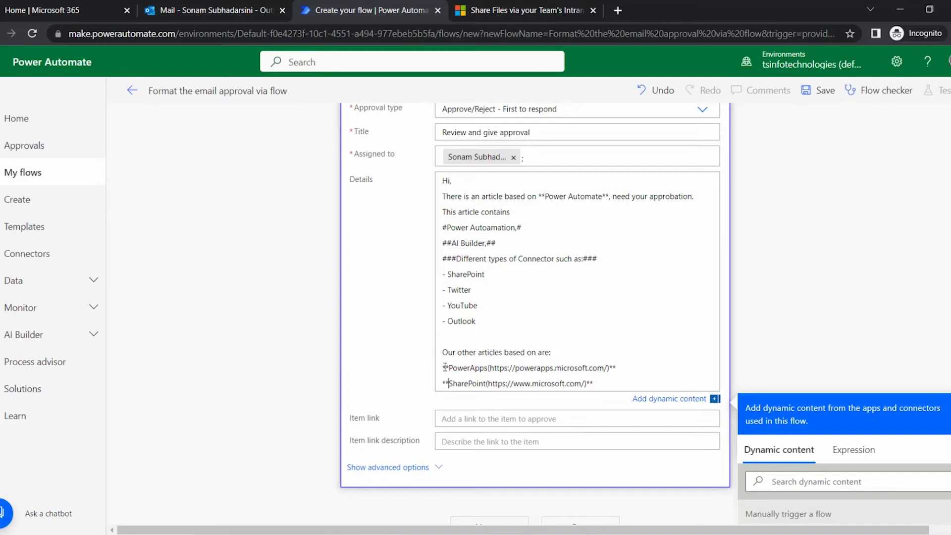
{"action": "left_click", "coordinate": [783, 365]}
Remove the trailing # signs from the three heading lines and insert a space after the leading # signs of each.
{"action": "left_click", "coordinate": [525, 227]}
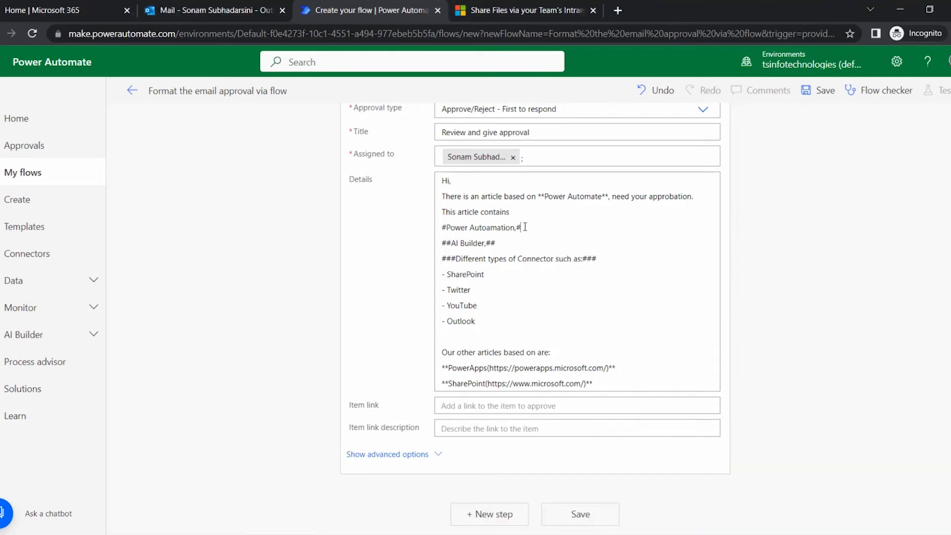
{"action": "key", "text": "BackSpace"}
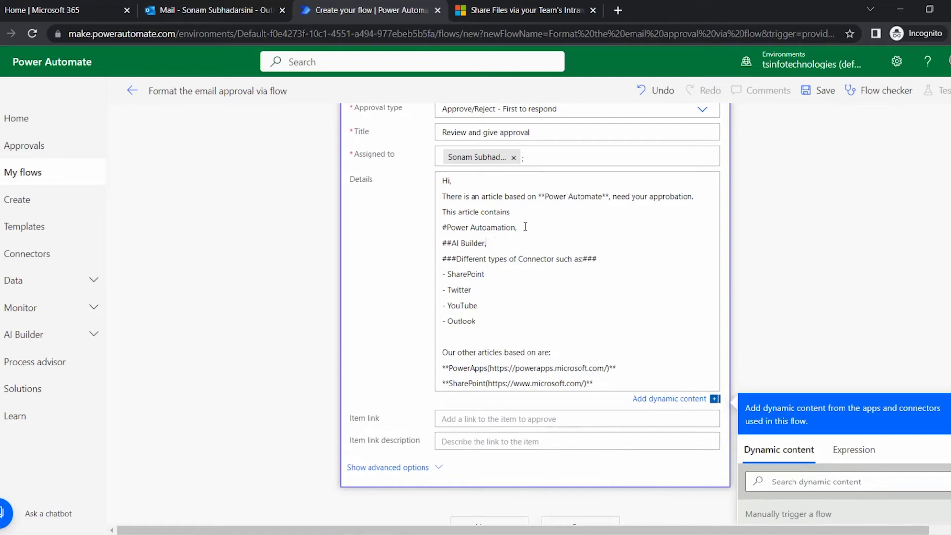
{"action": "left_click", "coordinate": [448, 227]}
{"action": "left_click", "coordinate": [451, 242]}
{"action": "left_click", "coordinate": [457, 259]}
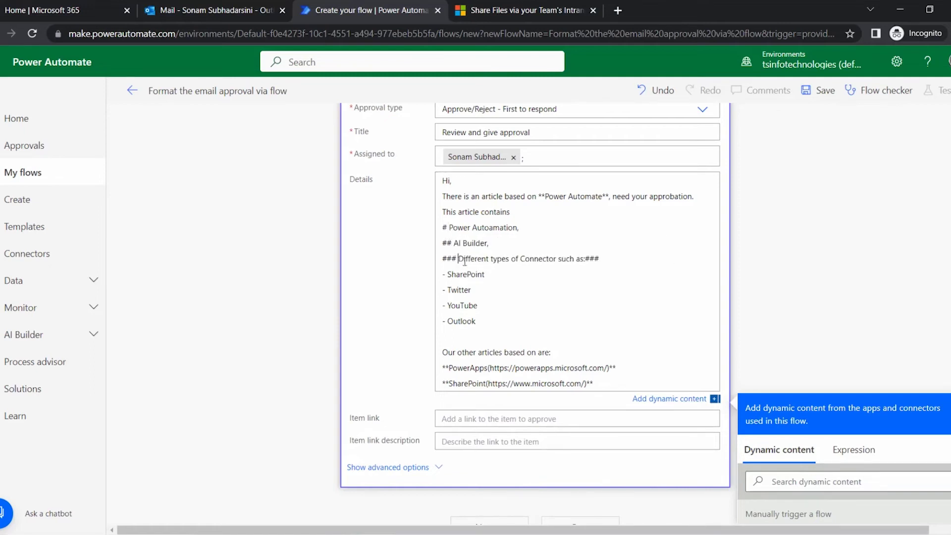
{"action": "left_click", "coordinate": [601, 260]}
{"action": "key", "text": "BackSpace"}
{"action": "key", "text": "BackSpace"}
{"action": "key", "text": "BackSpace"}
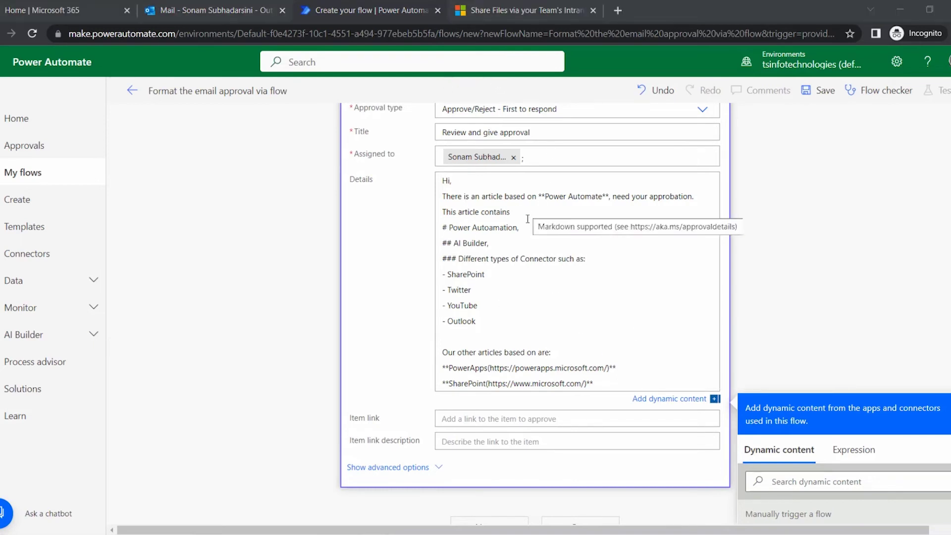
{"action": "left_click_drag", "start_coordinate": [527, 226], "coordinate": [440, 227]}
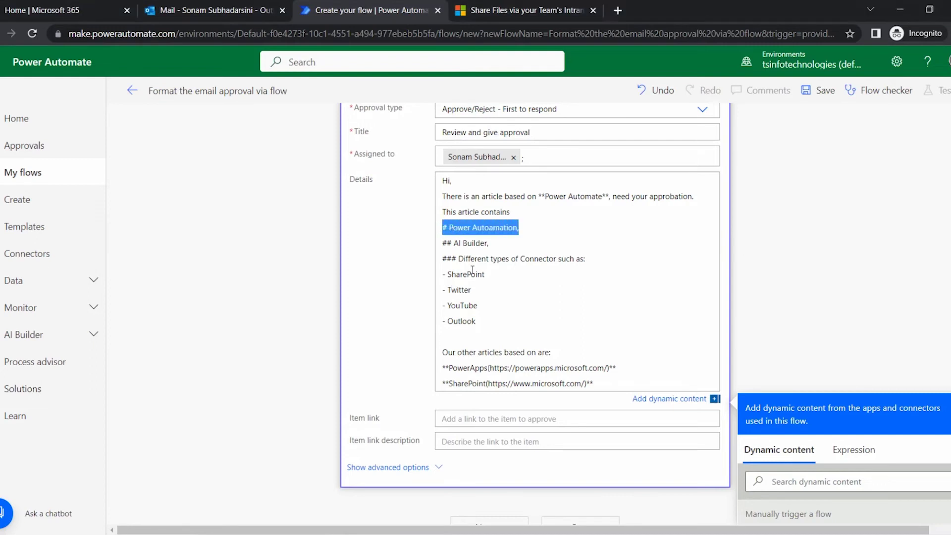
{"action": "left_click_drag", "start_coordinate": [500, 244], "coordinate": [429, 244]}
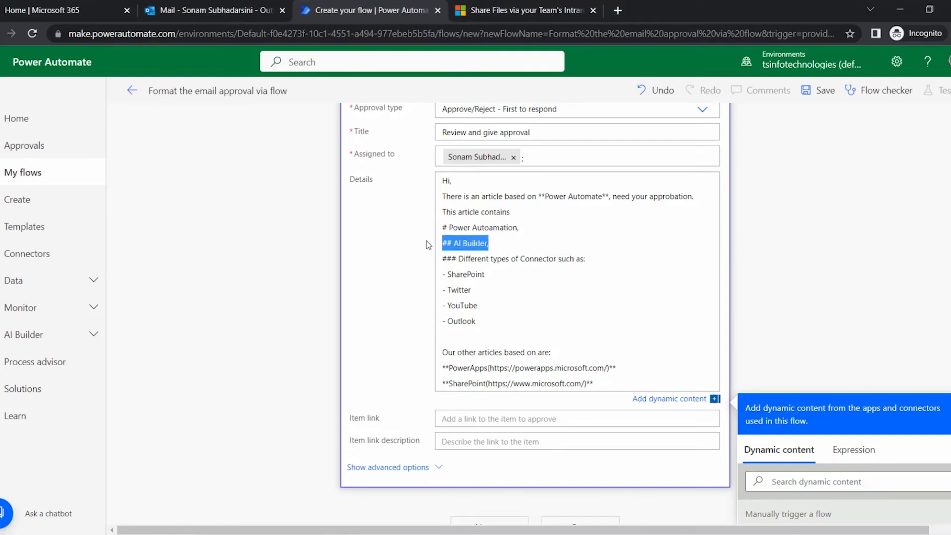
{"action": "left_click", "coordinate": [583, 259]}
{"action": "left_click_drag", "start_coordinate": [582, 260], "coordinate": [420, 265]}
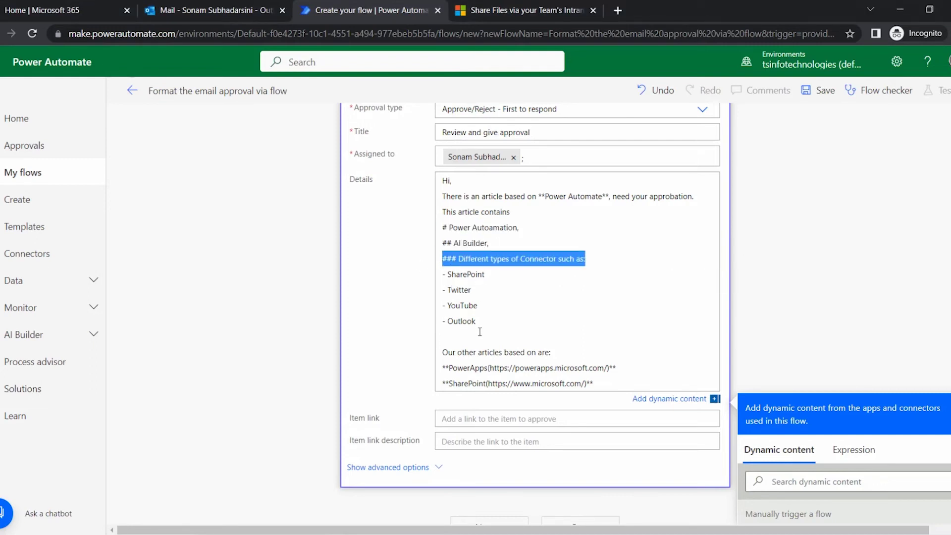
{"action": "left_click_drag", "start_coordinate": [477, 323], "coordinate": [443, 269]}
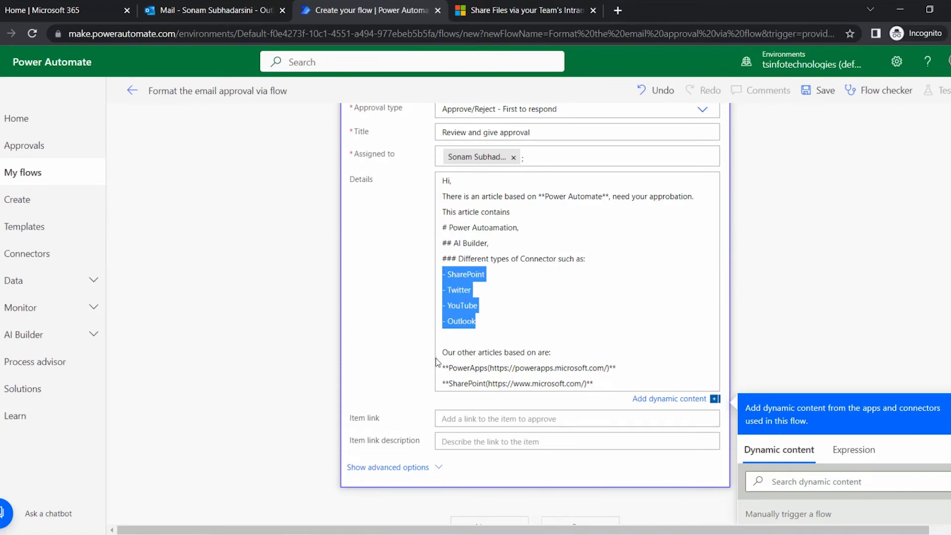
{"action": "left_click", "coordinate": [450, 367]}
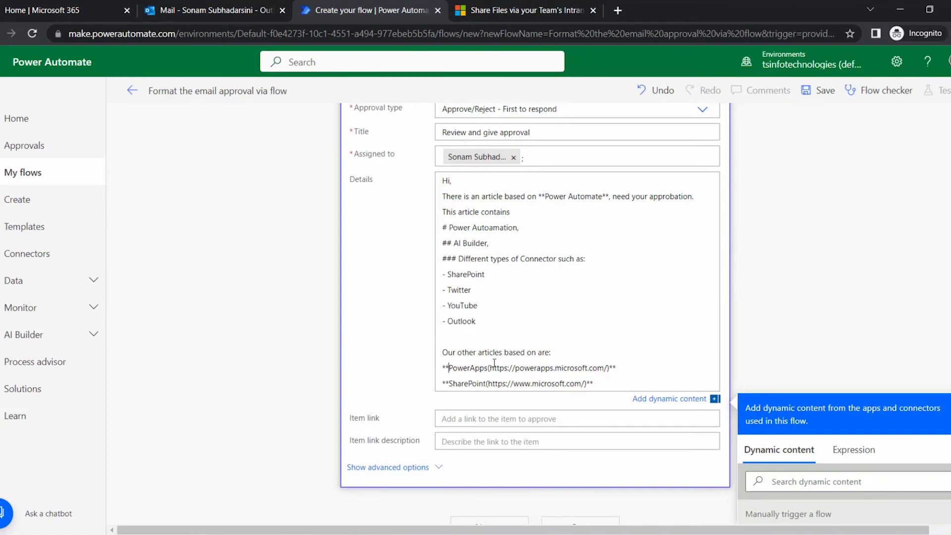
Enclose the link texts PowerApps and SharePoint in the last two lines of the approval details in square brackets.
{"action": "type", "text": "["}
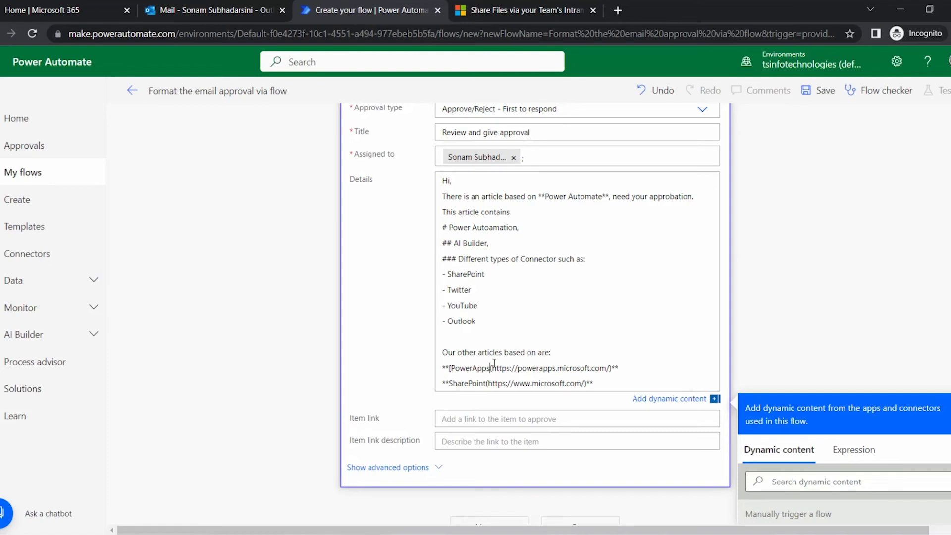
{"action": "type", "text": "]"}
{"action": "type", "text": "]"}
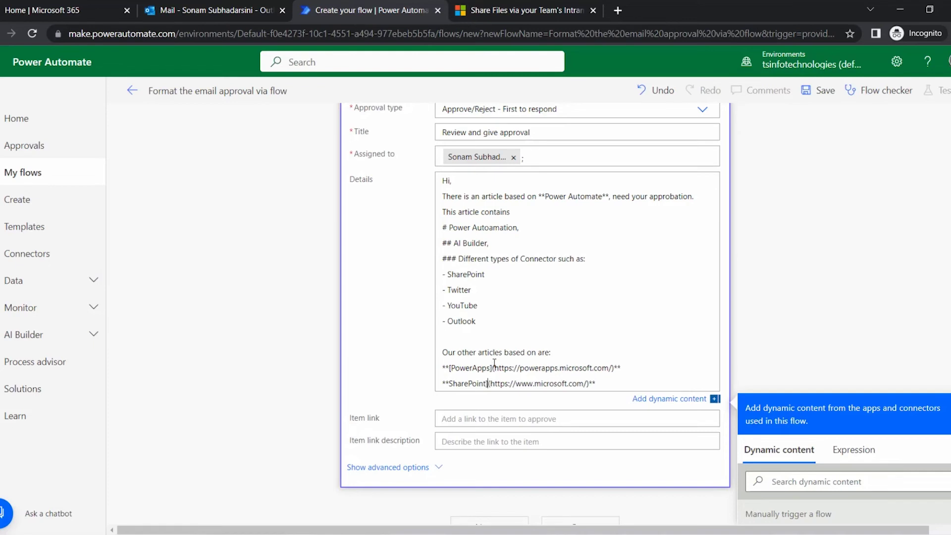
{"action": "type", "text": "["}
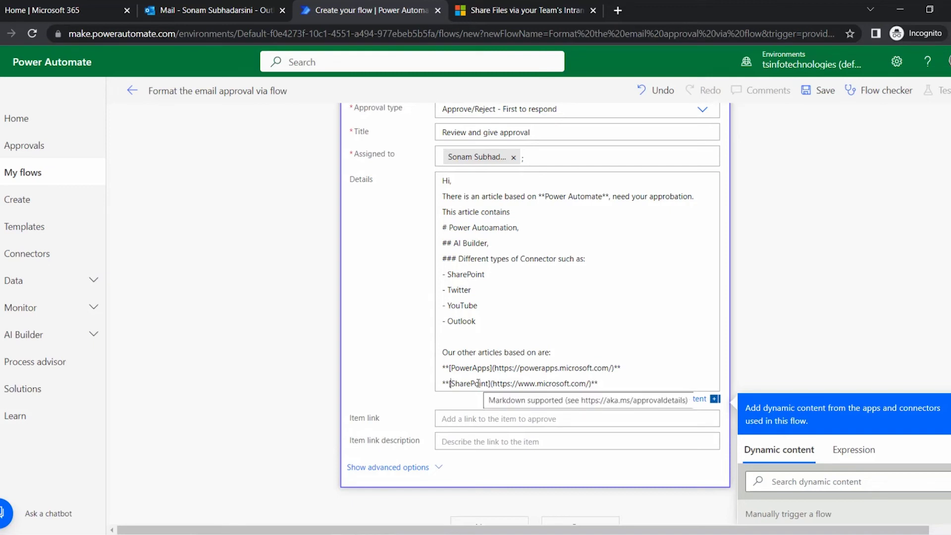
{"action": "double_click", "coordinate": [479, 383]}
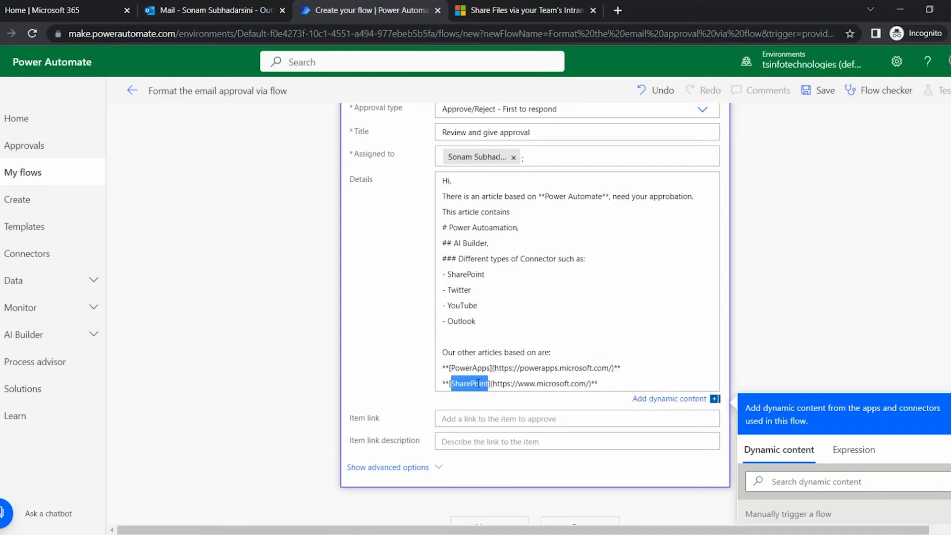
{"action": "left_click_drag", "start_coordinate": [491, 383], "coordinate": [590, 383]}
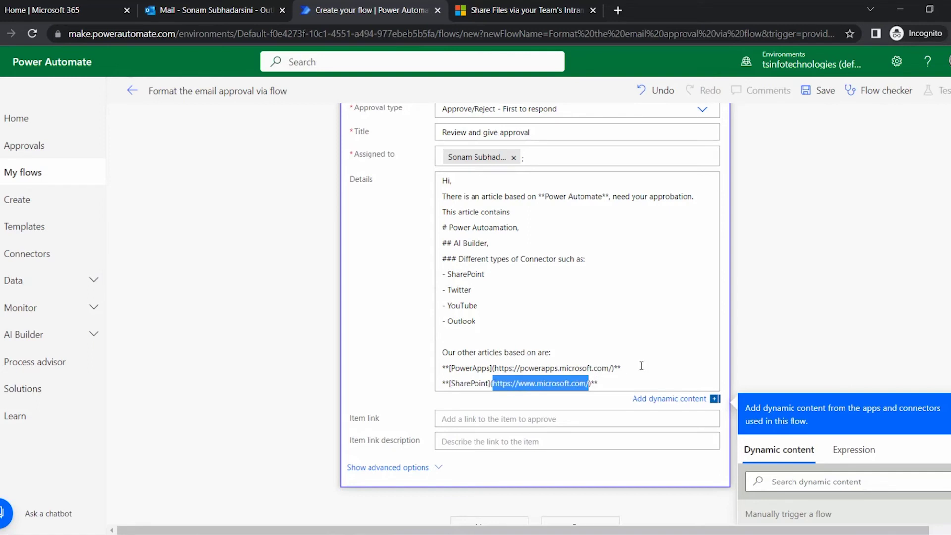
{"action": "left_click", "coordinate": [605, 384]}
{"action": "left_click", "coordinate": [762, 332]}
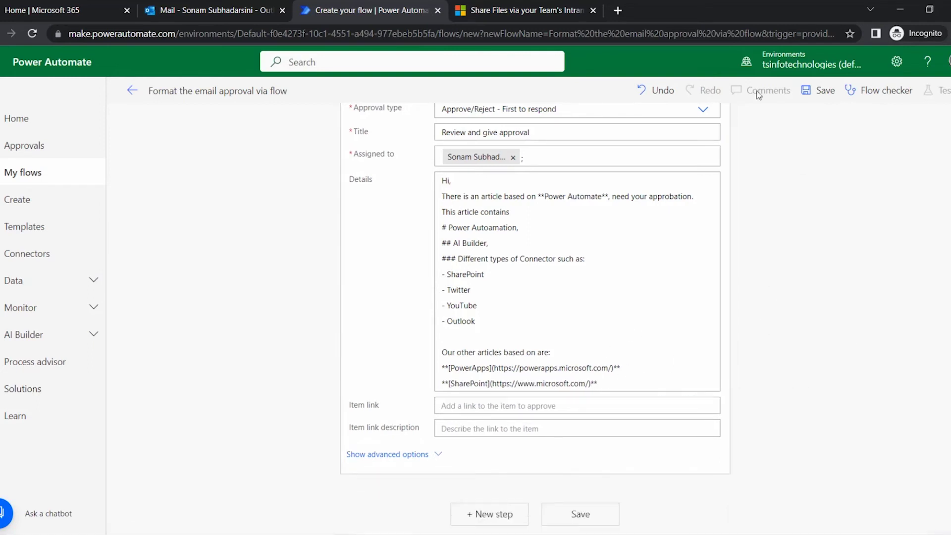
Save the flow and run a manual test of it.
{"action": "left_click", "coordinate": [818, 91]}
{"action": "left_click", "coordinate": [931, 91]}
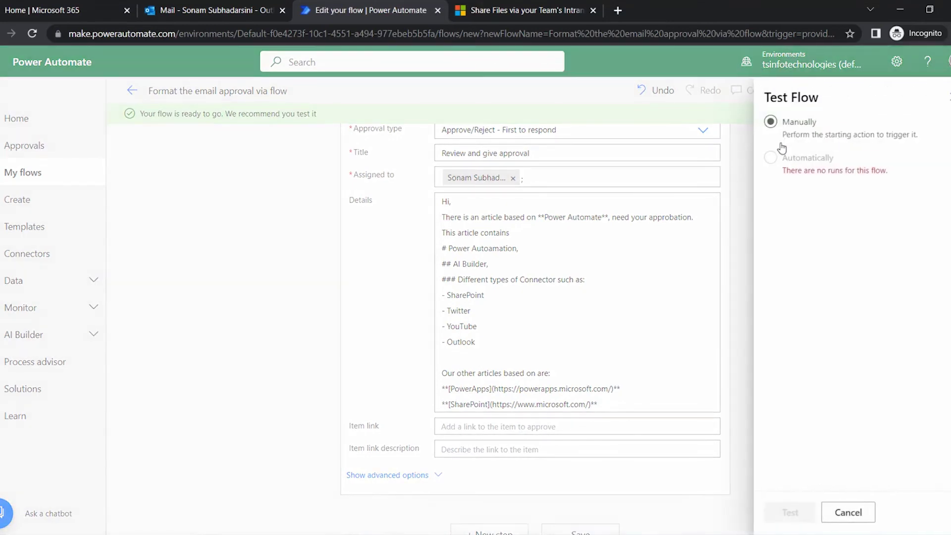
{"action": "left_click", "coordinate": [782, 137]}
{"action": "left_click", "coordinate": [790, 512]}
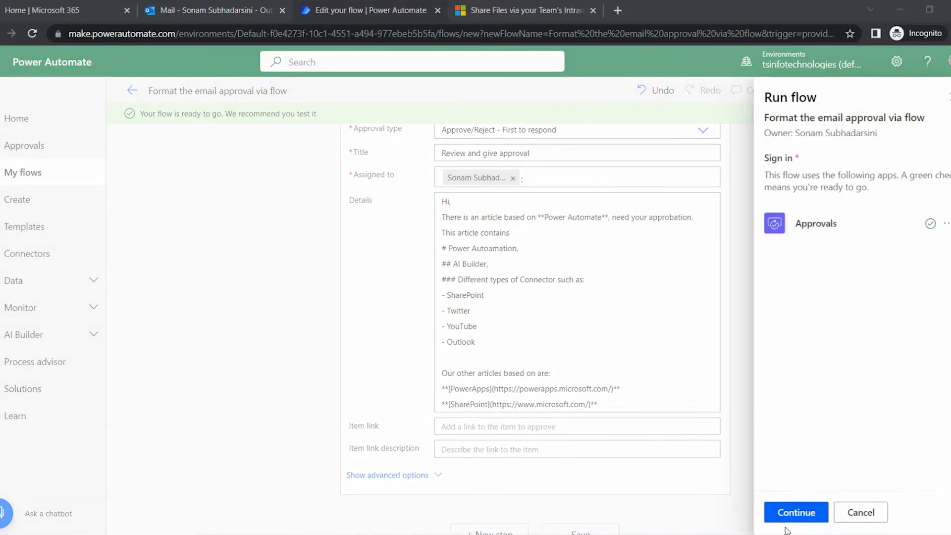
{"action": "left_click", "coordinate": [793, 512]}
{"action": "left_click", "coordinate": [790, 512]}
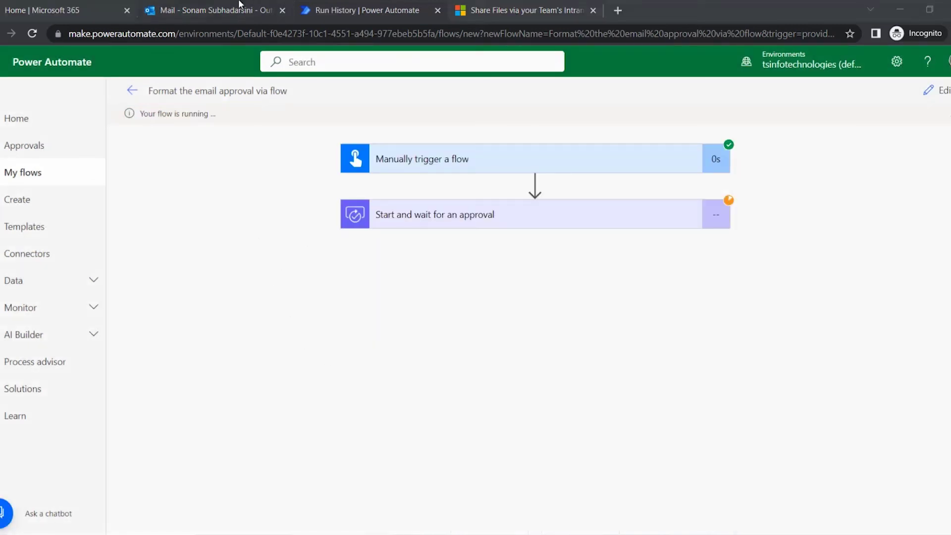
Switch to Outlook, open the "Review and give approval" email from Microsoft Power Automate and check the formatting of "Power Automate" in its opening sentence.
{"action": "left_click", "coordinate": [241, 7]}
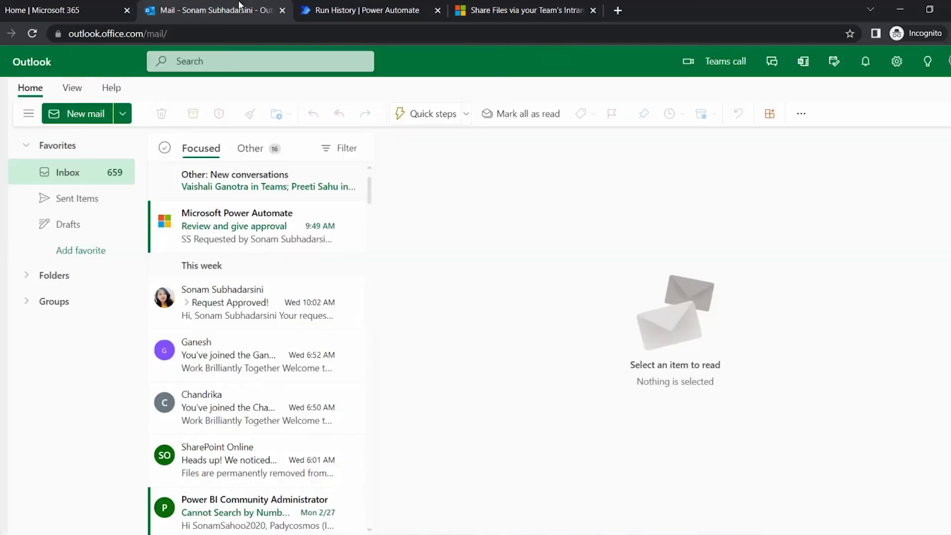
{"action": "left_click", "coordinate": [241, 235]}
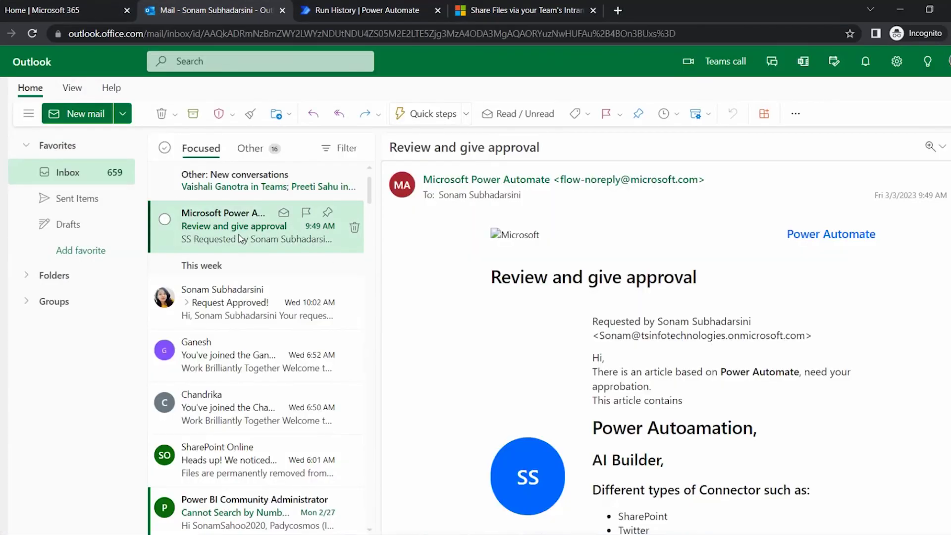
{"action": "scroll", "coordinate": [612, 335], "scroll_direction": "down", "scroll_amount": 3}
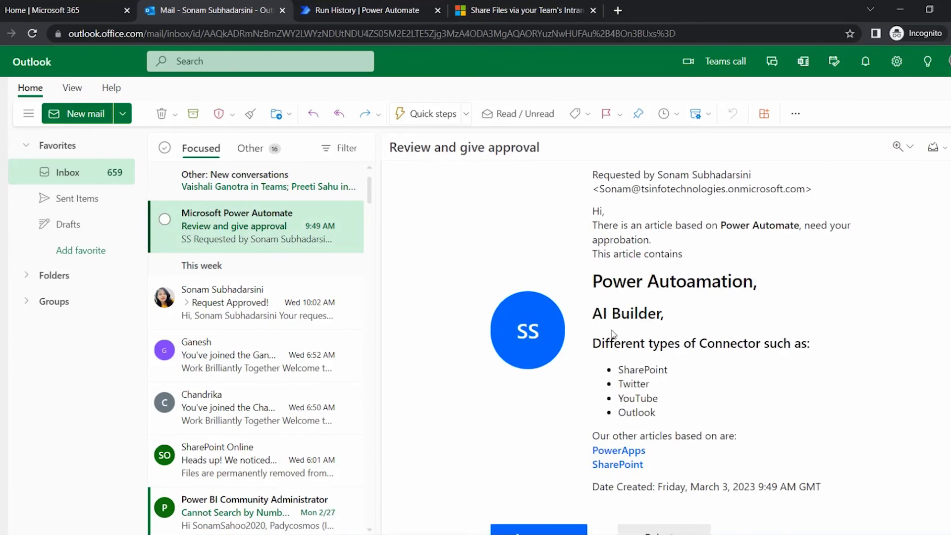
{"action": "scroll", "coordinate": [612, 335], "scroll_direction": "down", "scroll_amount": 2}
{"action": "scroll", "coordinate": [617, 336], "scroll_direction": "up", "scroll_amount": 3}
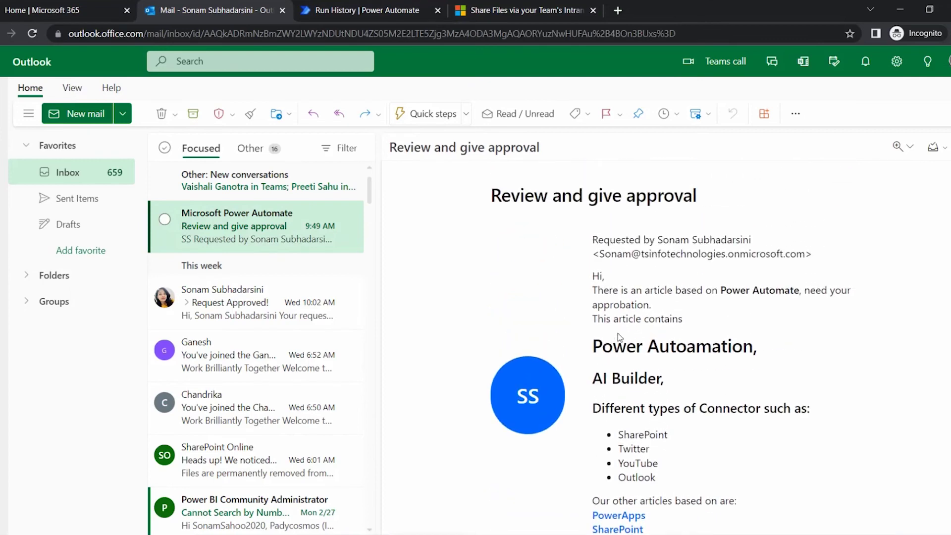
{"action": "left_click_drag", "start_coordinate": [717, 300], "coordinate": [797, 296]}
{"action": "left_click", "coordinate": [725, 291]}
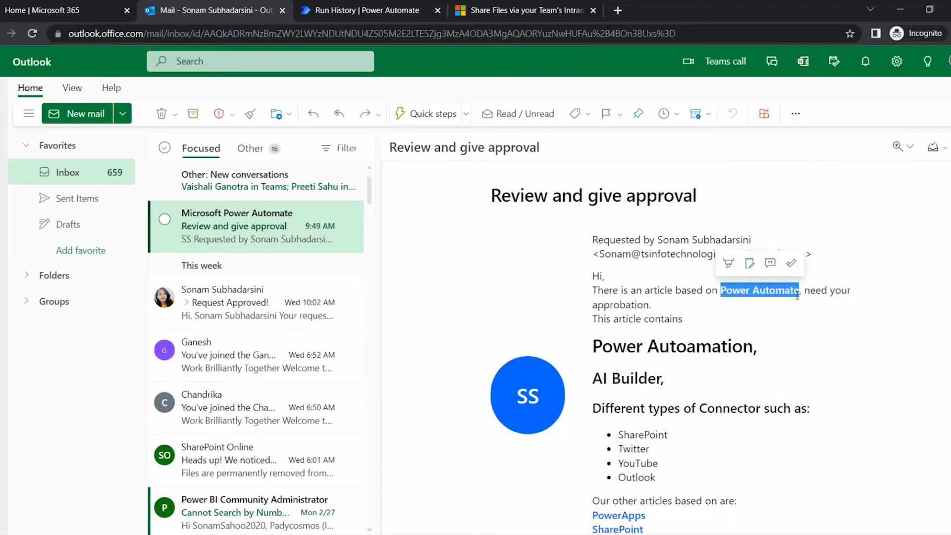
{"action": "left_click", "coordinate": [799, 293]}
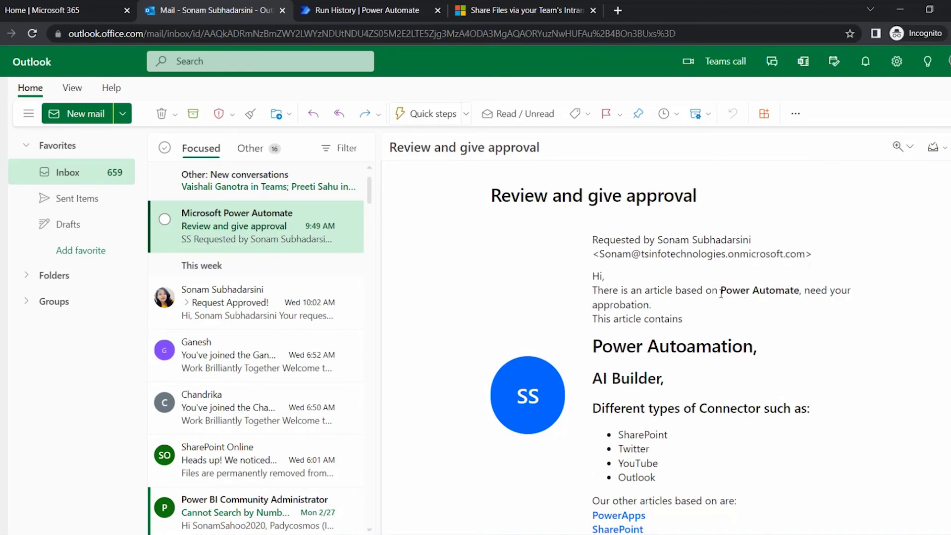
Examine the three heading levels and the connector list in the body of the approval email.
{"action": "scroll", "coordinate": [694, 324], "scroll_direction": "down", "scroll_amount": 3}
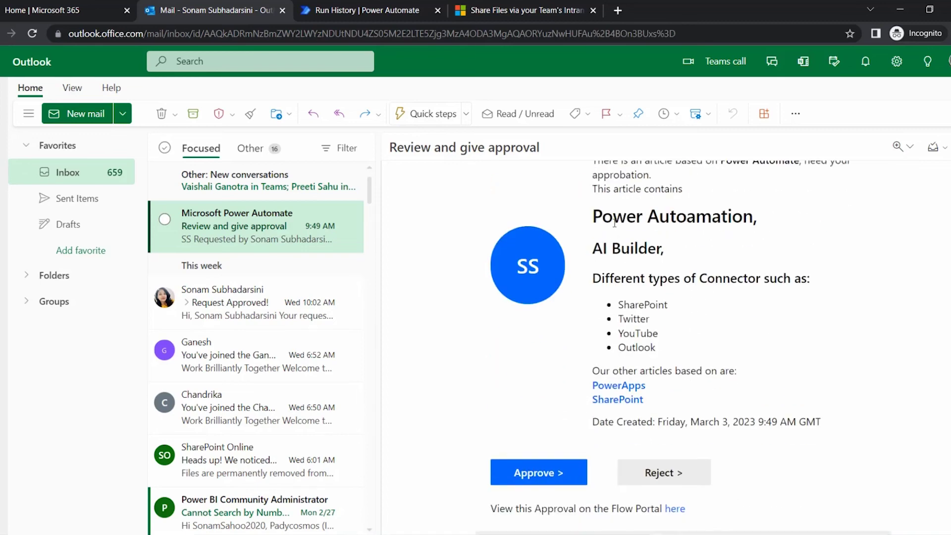
{"action": "left_click_drag", "start_coordinate": [763, 227], "coordinate": [605, 218]}
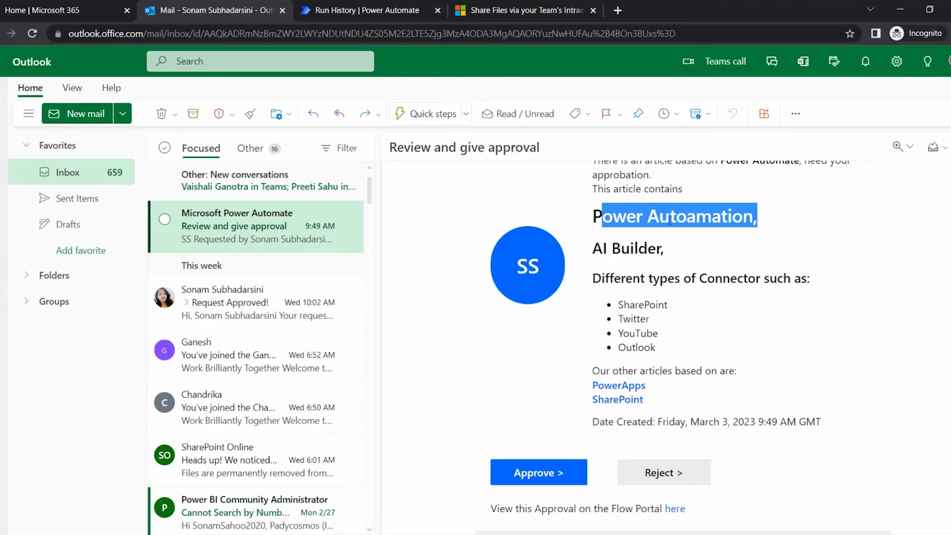
{"action": "left_click_drag", "start_coordinate": [670, 220], "coordinate": [670, 220]}
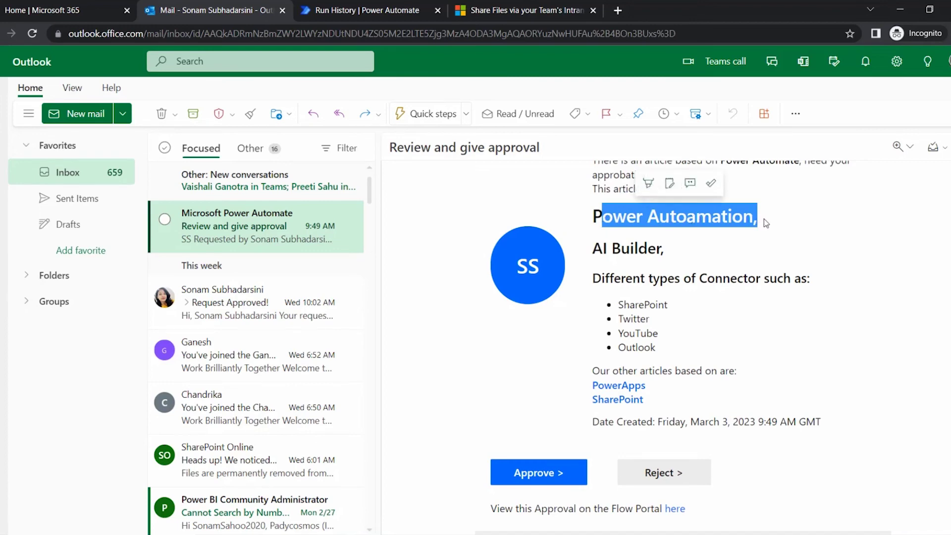
{"action": "mouse_move", "coordinate": [764, 219]}
{"action": "left_mouse_down"}
{"action": "mouse_move", "coordinate": [575, 216]}
{"action": "mouse_move", "coordinate": [594, 226]}
{"action": "left_mouse_up"}
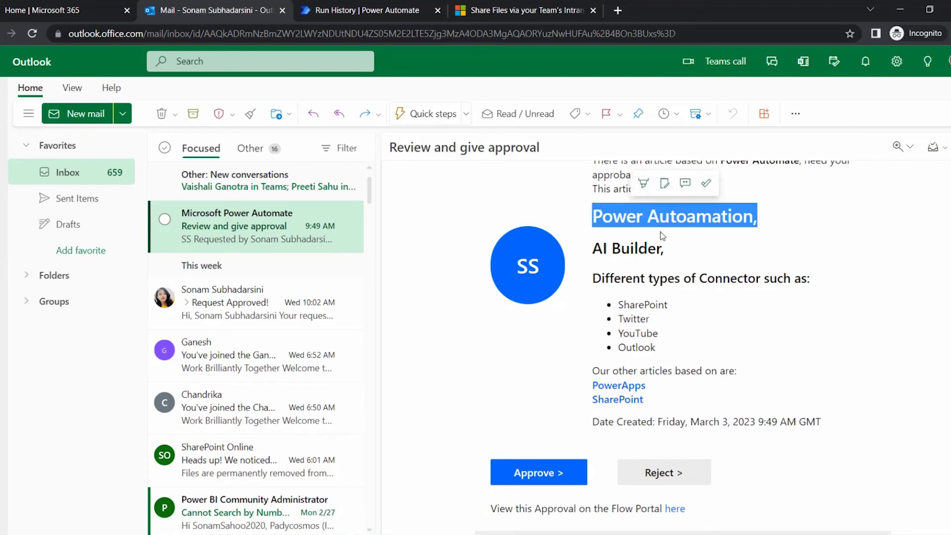
{"action": "left_click_drag", "start_coordinate": [675, 253], "coordinate": [592, 252]}
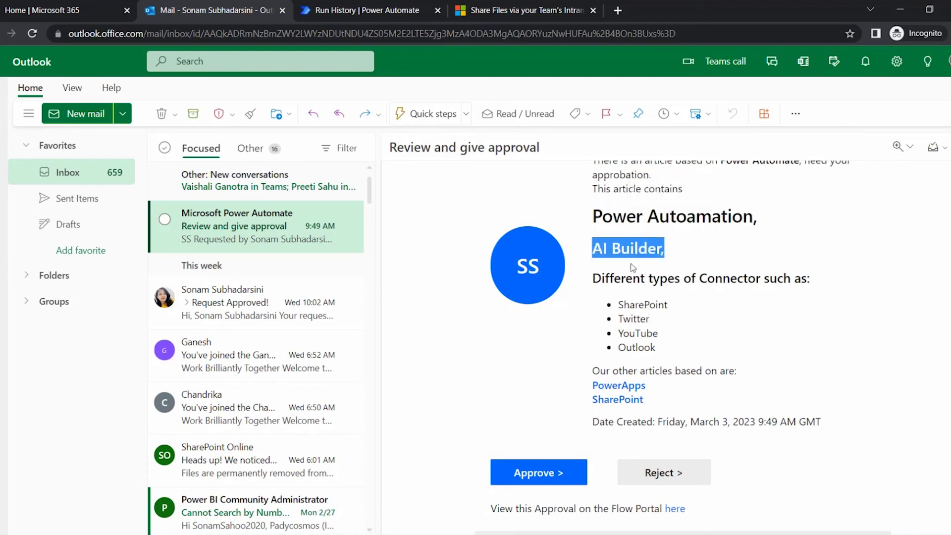
{"action": "left_click_drag", "start_coordinate": [813, 278], "coordinate": [554, 288]}
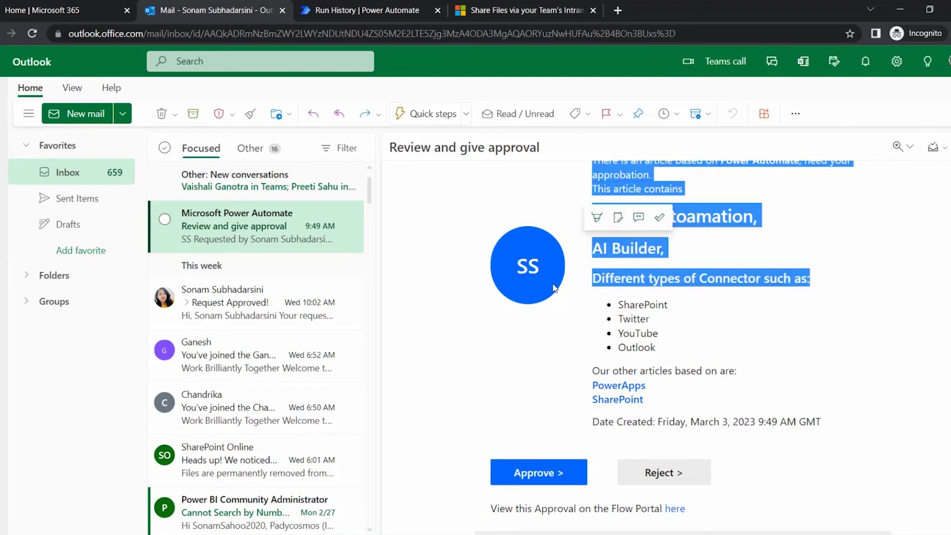
{"action": "left_click", "coordinate": [593, 288]}
{"action": "left_click_drag", "start_coordinate": [661, 352], "coordinate": [619, 304]}
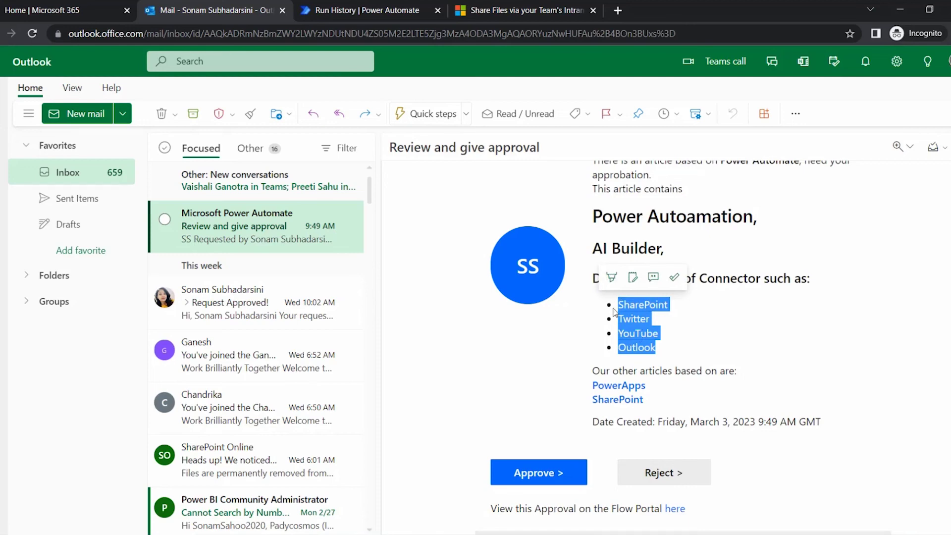
{"action": "left_click", "coordinate": [679, 334]}
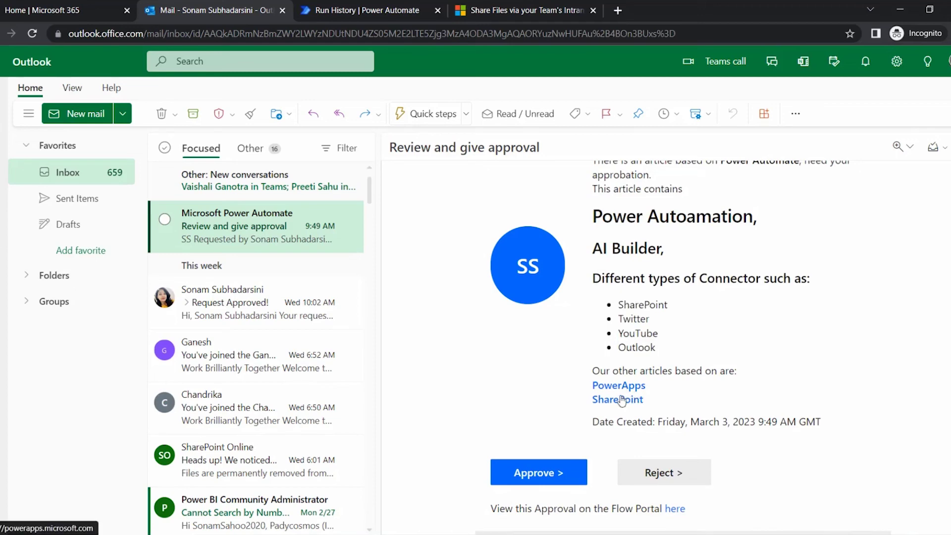
Test the PowerApps link in the approval email by opening its page, and return to the email.
{"action": "double_click", "coordinate": [668, 424]}
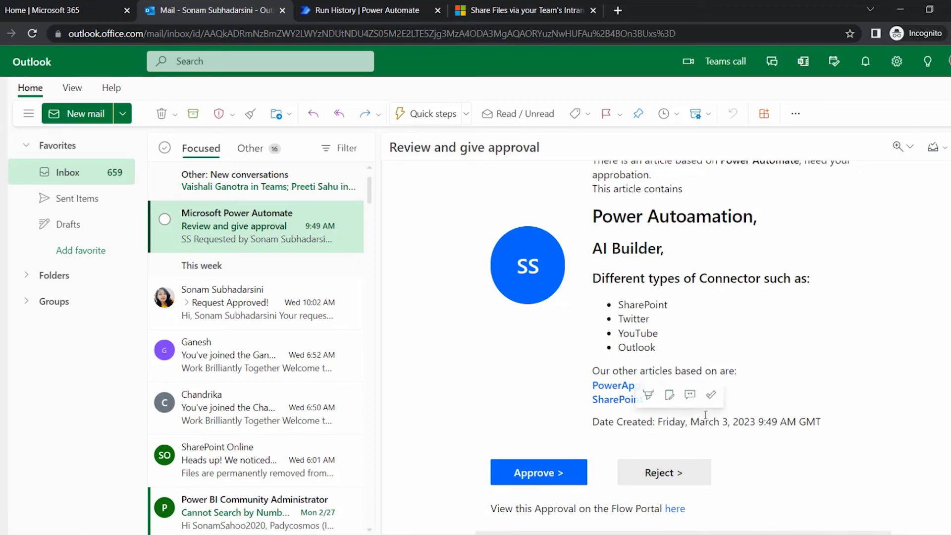
{"action": "left_click", "coordinate": [705, 389]}
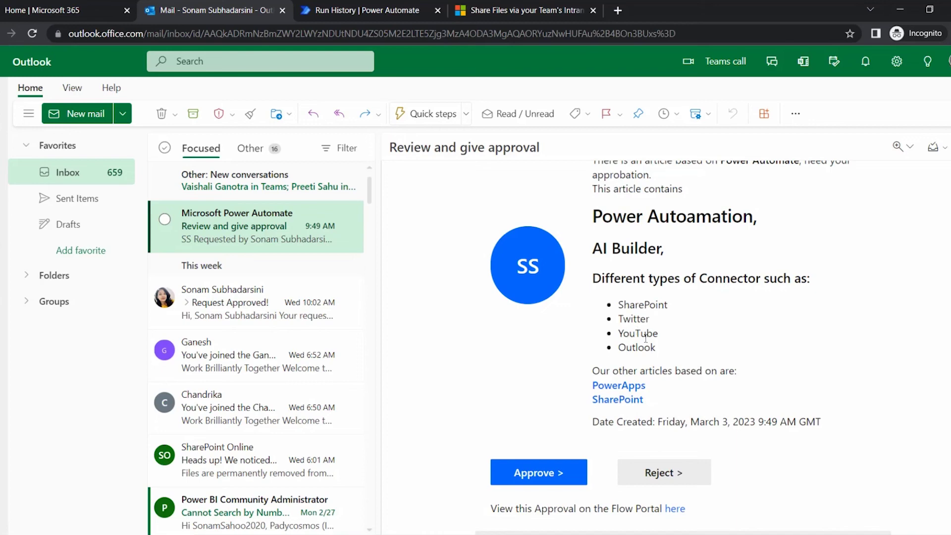
{"action": "left_click", "coordinate": [610, 389]}
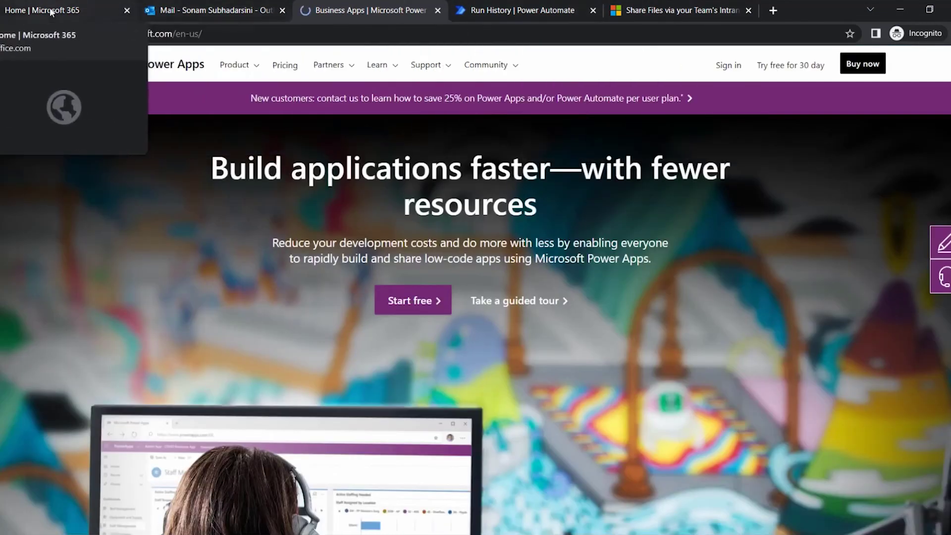
{"action": "left_click", "coordinate": [211, 8]}
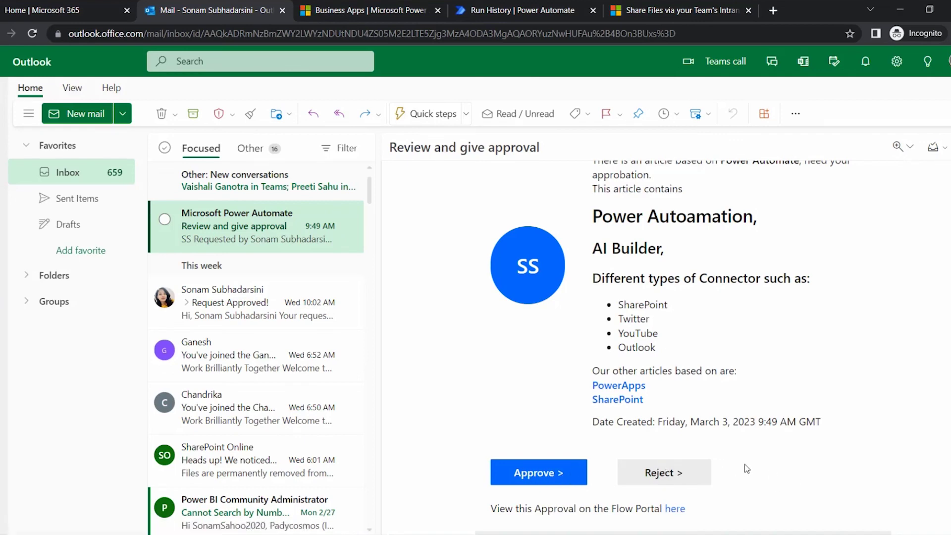
Approve the request from the email, confirm the response in Power Automate and return to the Outlook message.
{"action": "scroll", "coordinate": [743, 465], "scroll_direction": "up", "scroll_amount": 1}
{"action": "scroll", "coordinate": [545, 436], "scroll_direction": "down", "scroll_amount": 3}
{"action": "left_click", "coordinate": [540, 407]}
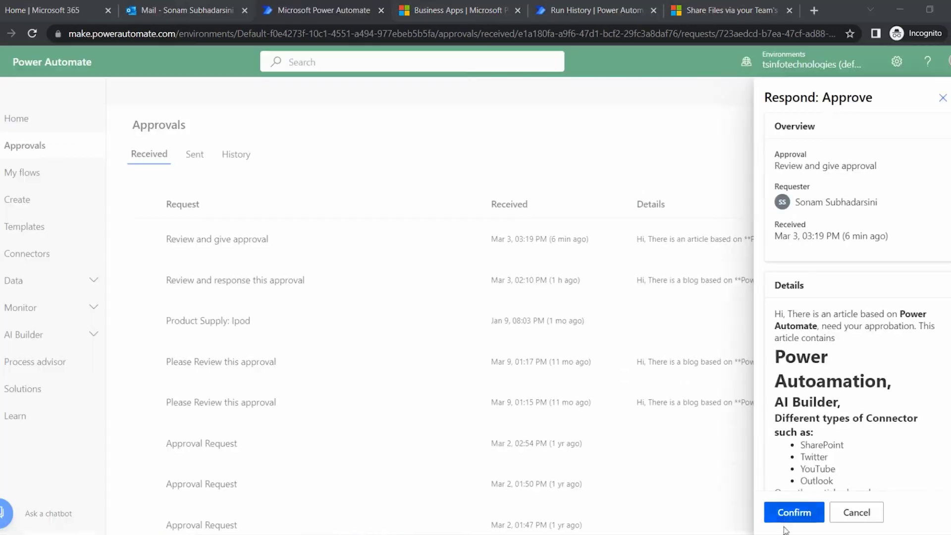
{"action": "left_click", "coordinate": [792, 513]}
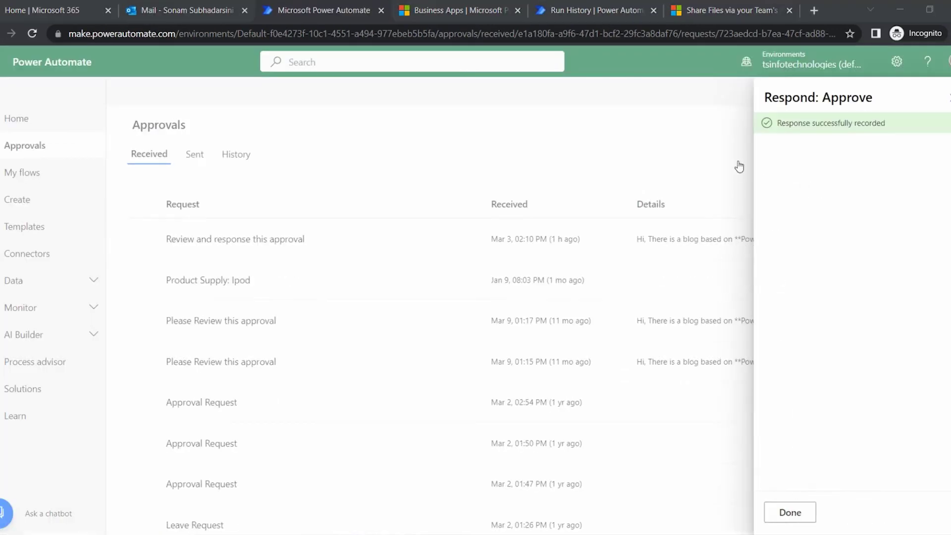
{"action": "left_click", "coordinate": [789, 512]}
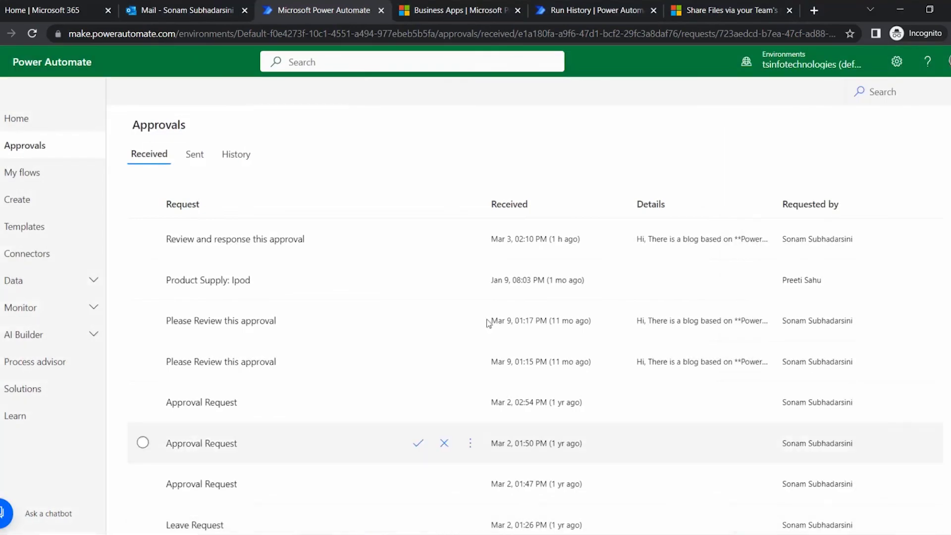
{"action": "left_click", "coordinate": [203, 4]}
{"action": "scroll", "coordinate": [681, 362], "scroll_direction": "down", "scroll_amount": 3}
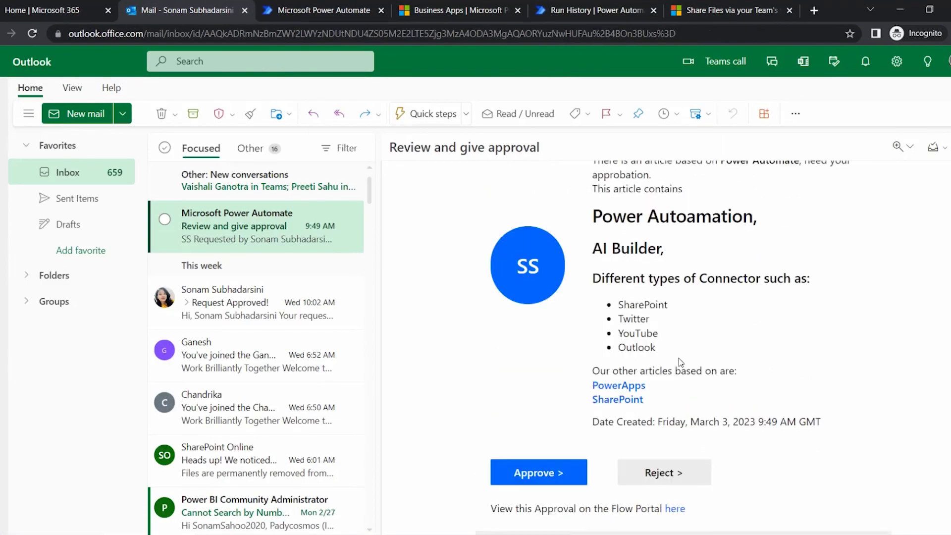